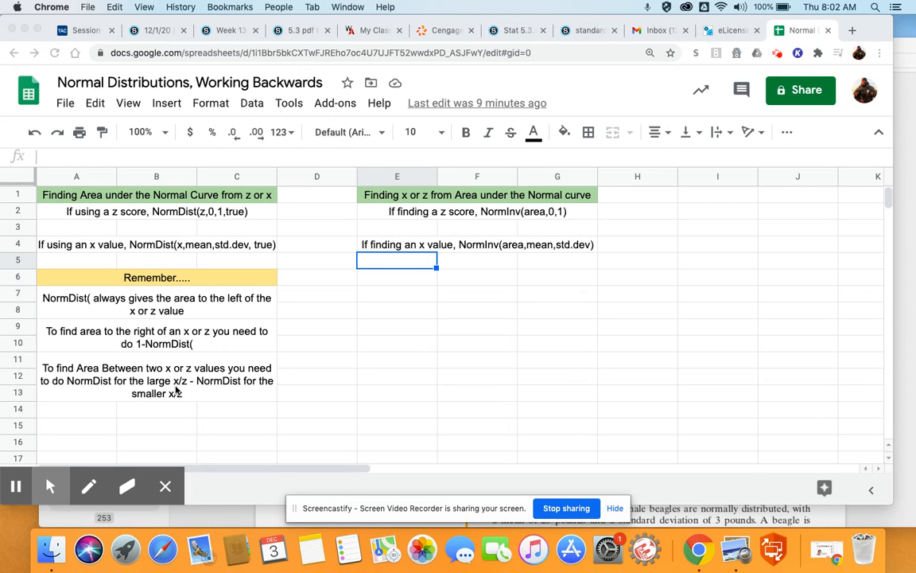
Step: Correct the word "large" to "larger" in the merged note about finding area between two x or z values
left_click(169, 385)
left_click(169, 385)
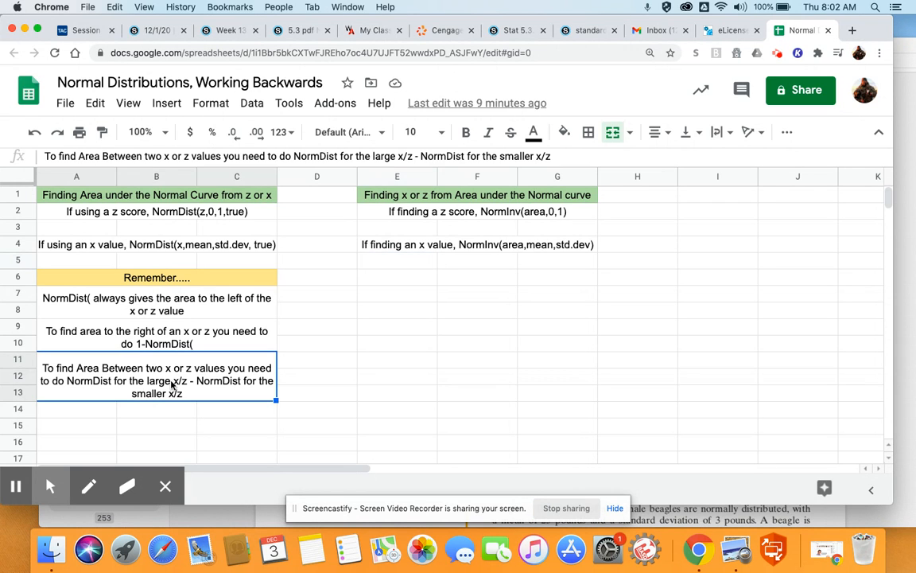
double_click(169, 385)
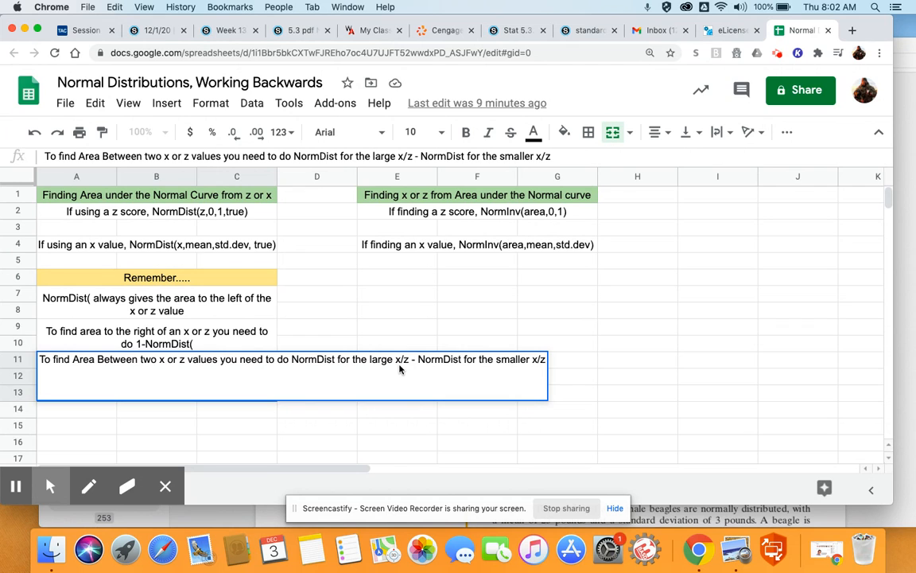
type("r")
key("Return")
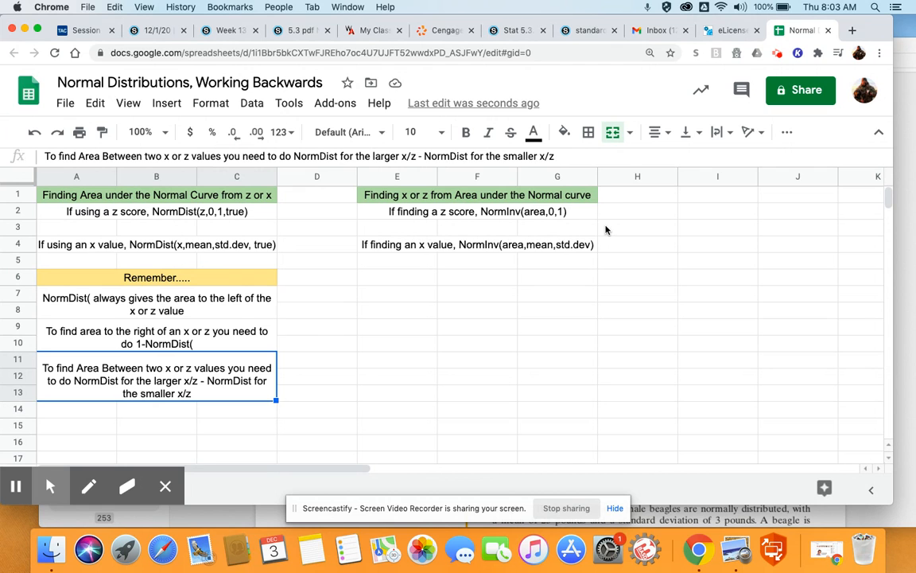
Step: Consult exercise 13 in the textbook PDF and write normdist(66,69.9,3,true) as plain text in cell A15 of the spreadsheet
left_click(905, 53)
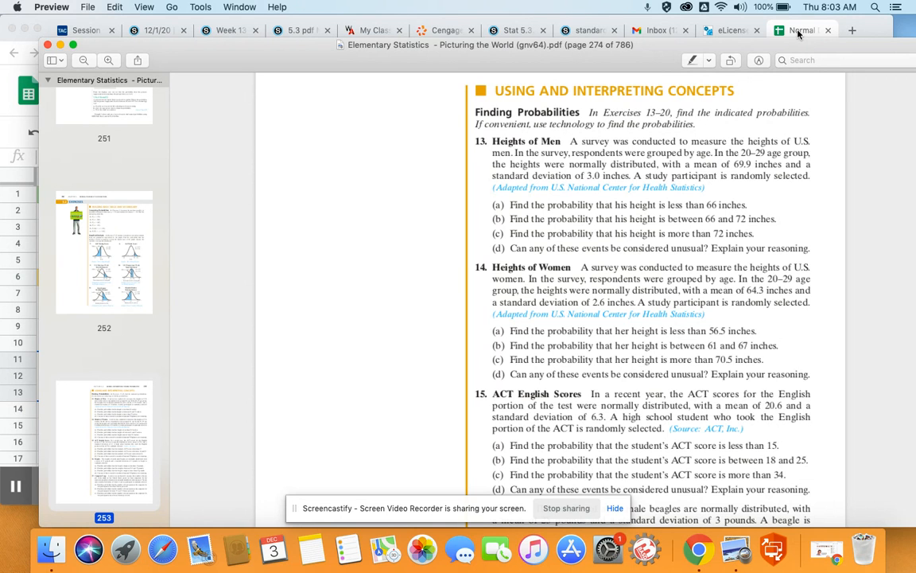
left_click(718, 28)
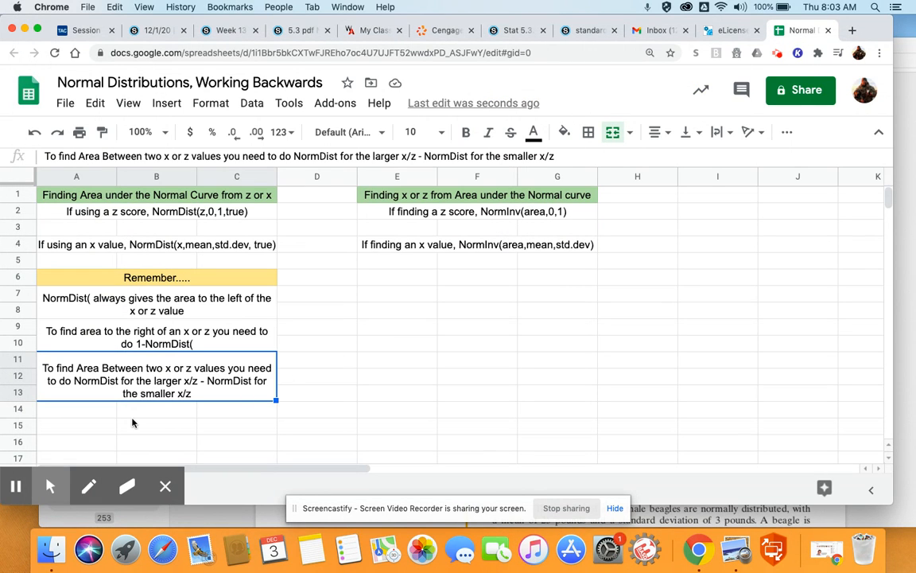
left_click(106, 430)
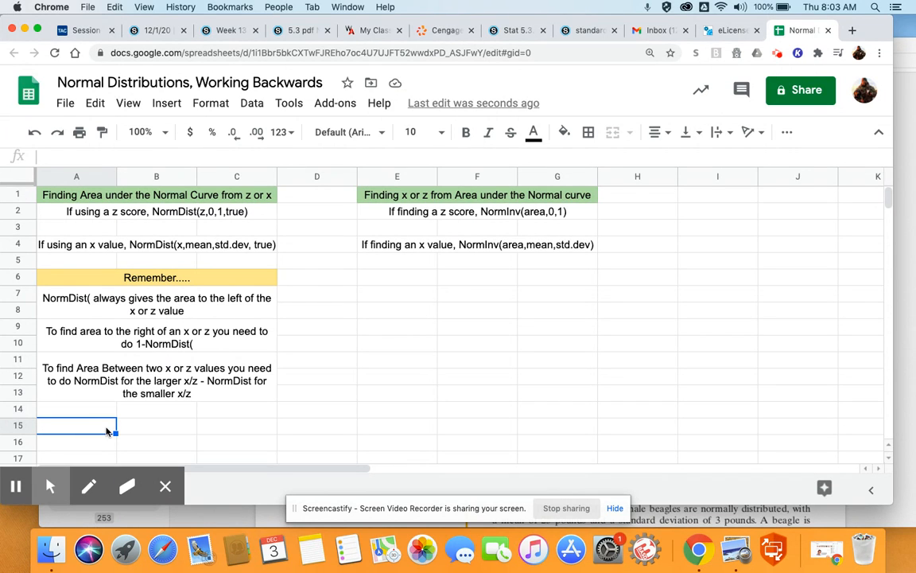
type("norm")
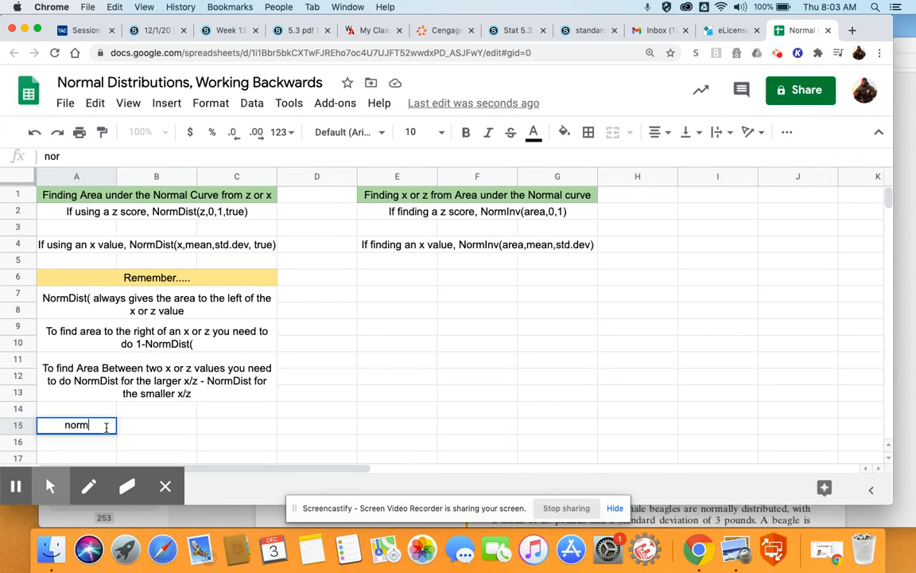
type("dist(")
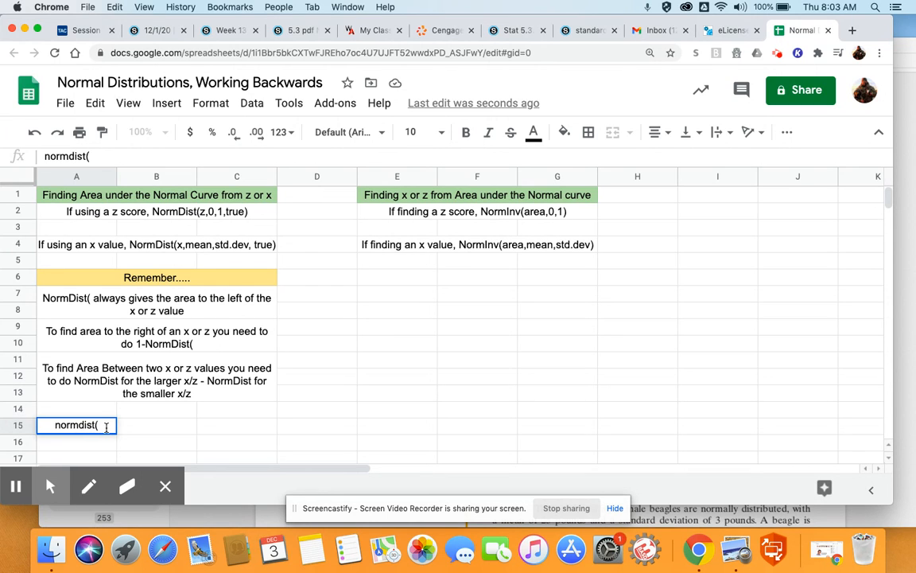
type("66,6")
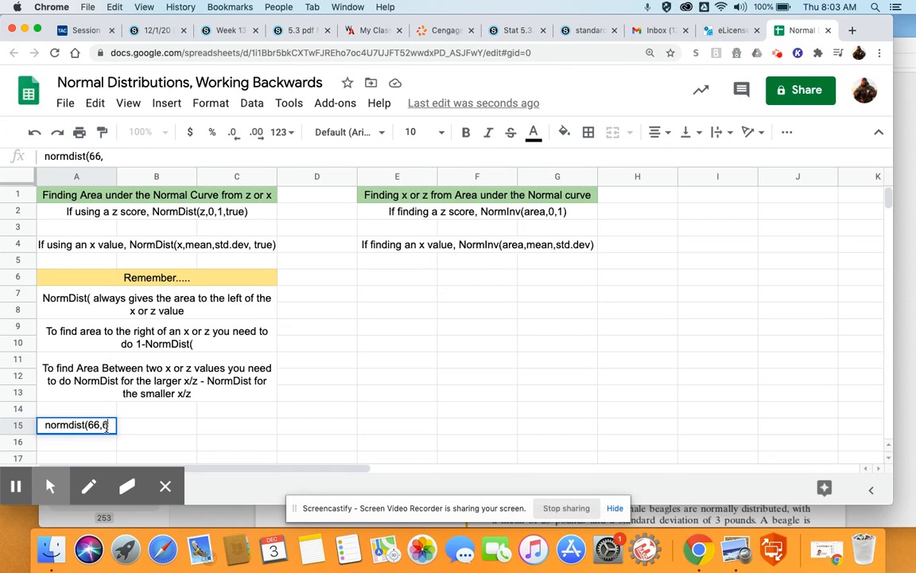
type("9.9,")
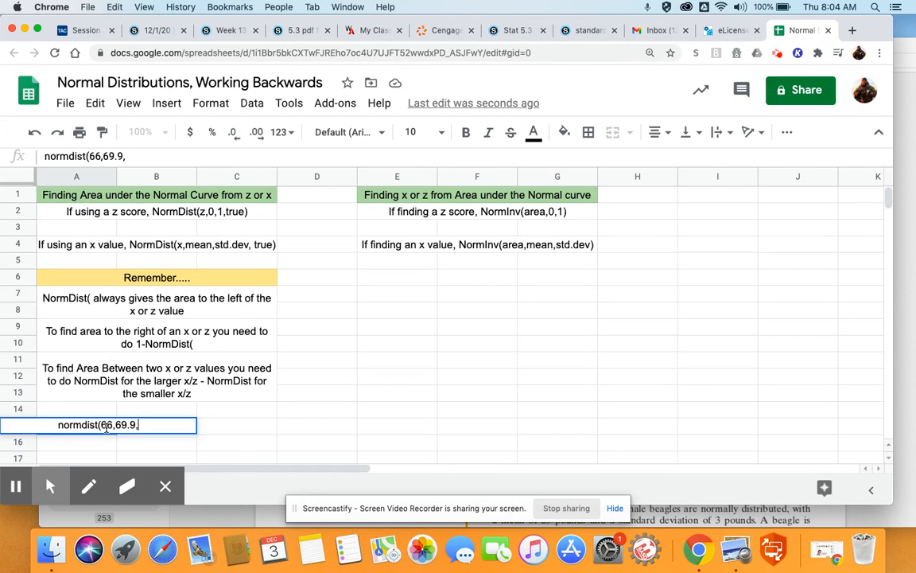
type("3.0,")
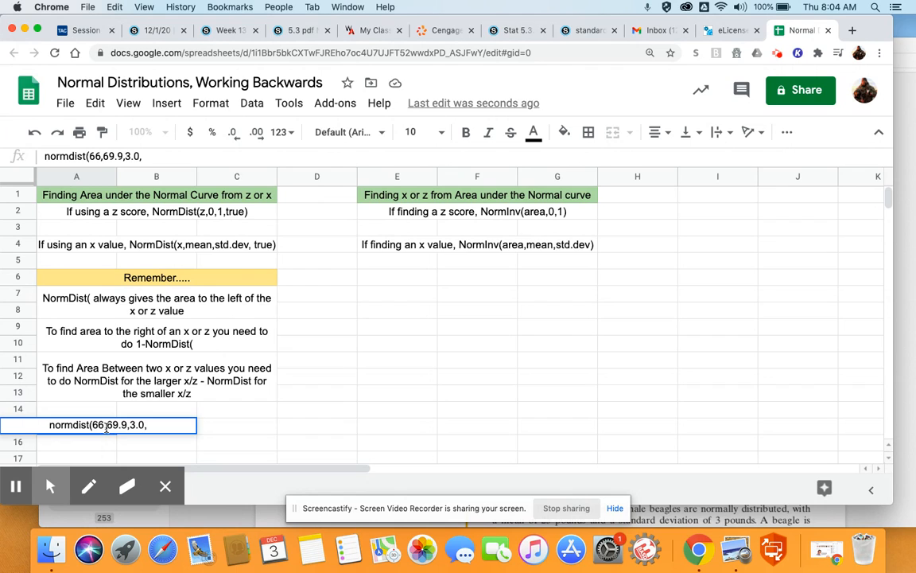
key("BackSpace")
key("BackSpace")
type(".9,3,true")
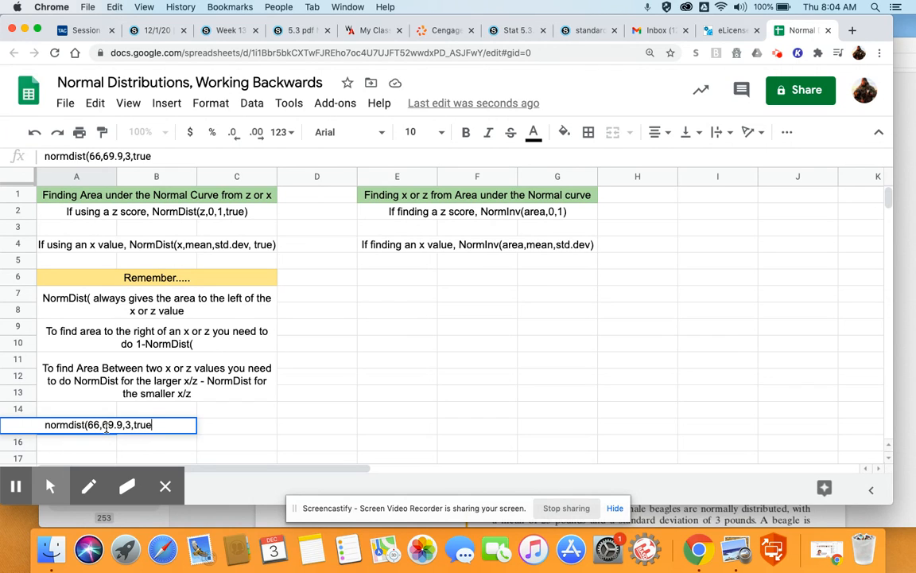
type(")")
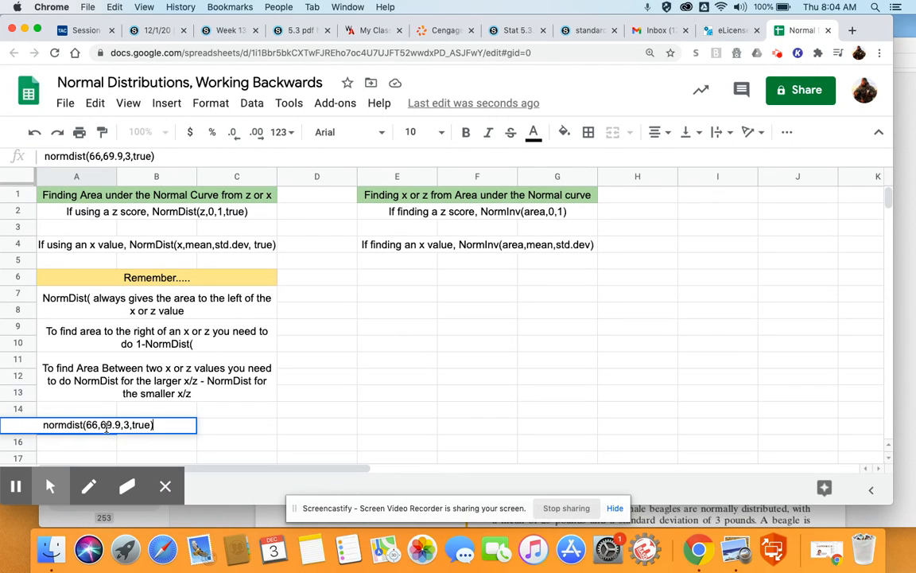
key("Tab")
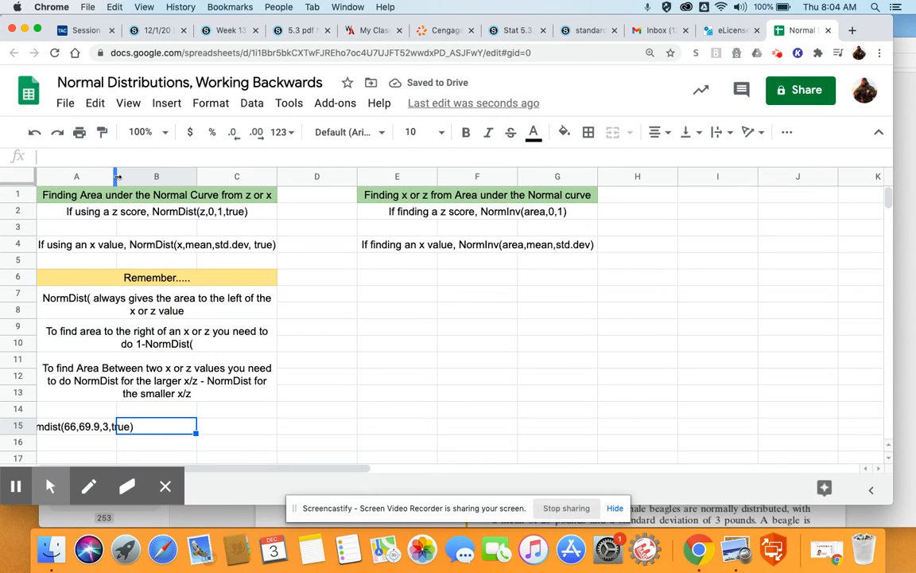
Step: Widen column A to fit the text in A15 and enter the formula =normdist(66,69.9,3,true) in cell B15
left_click_drag(122, 175, 151, 175)
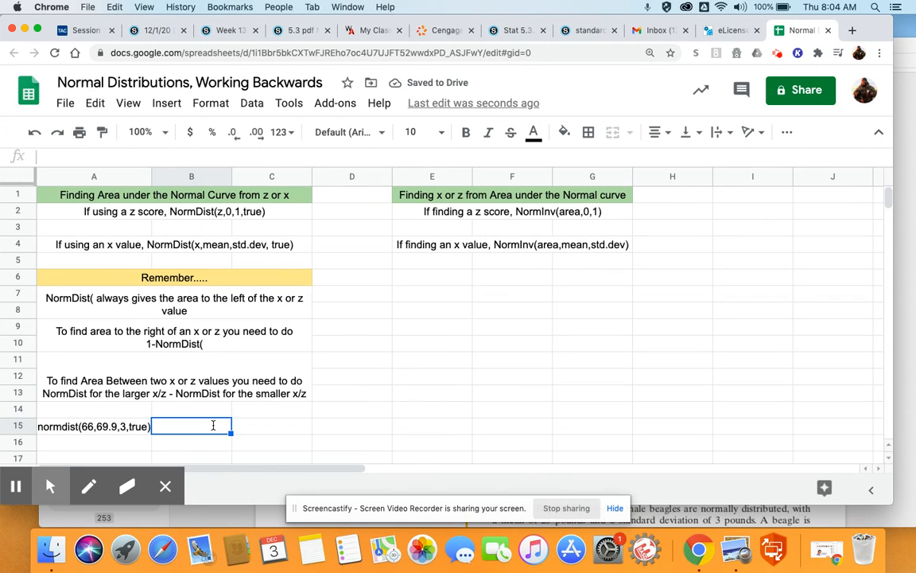
type("=normd")
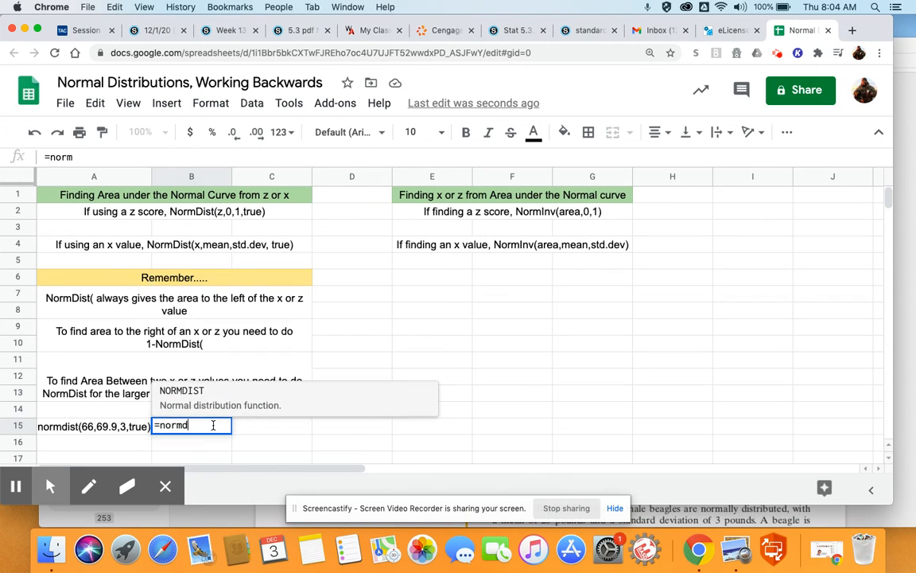
type("ist(")
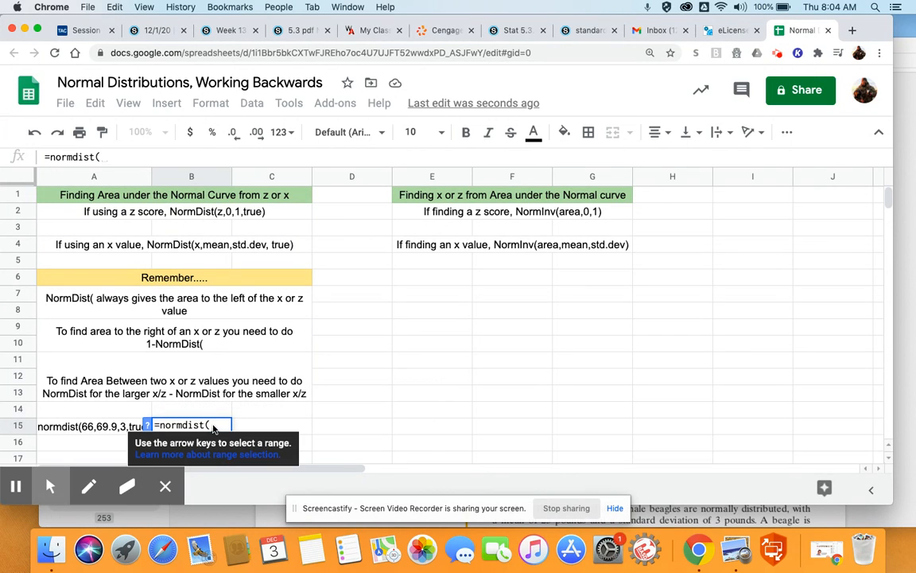
type("66,")
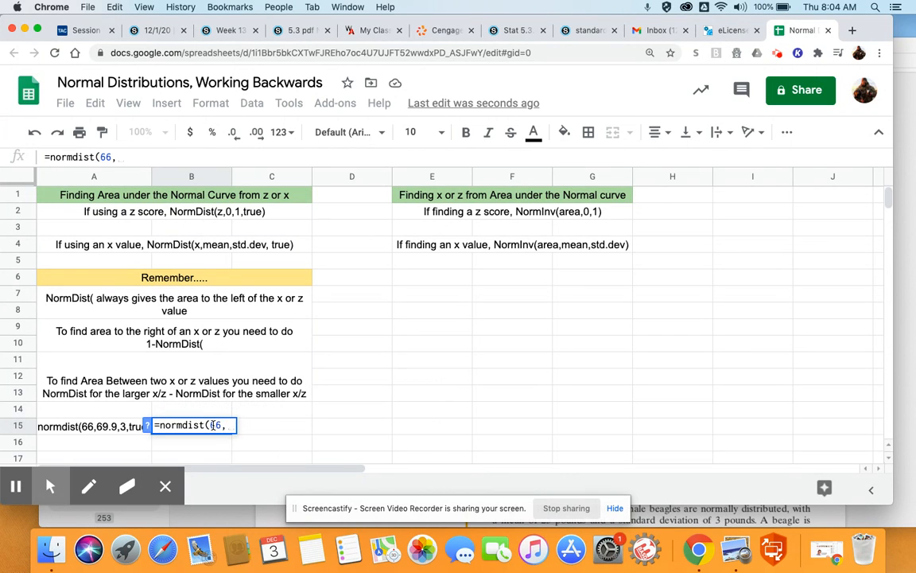
type("69.9")
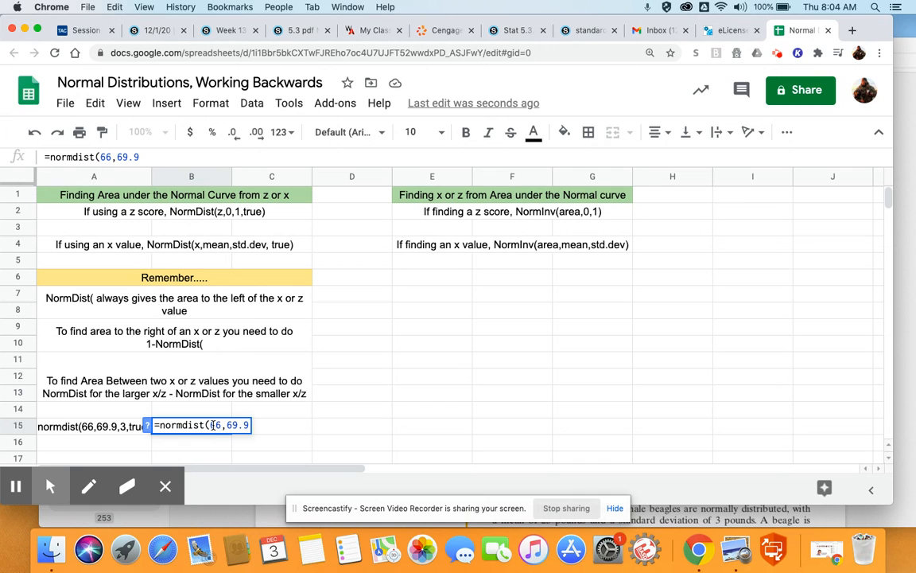
type(",3,")
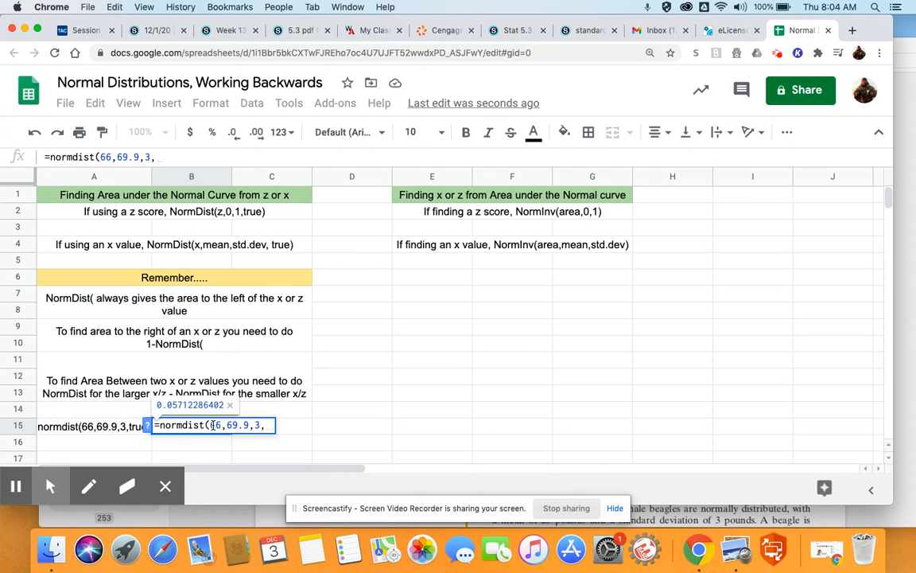
type("true)")
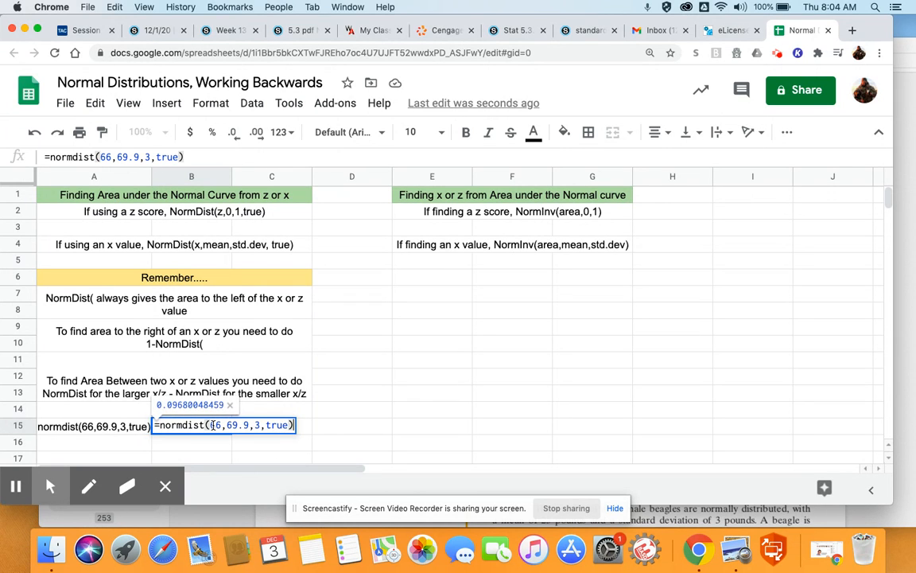
key("Return")
left_click(187, 428)
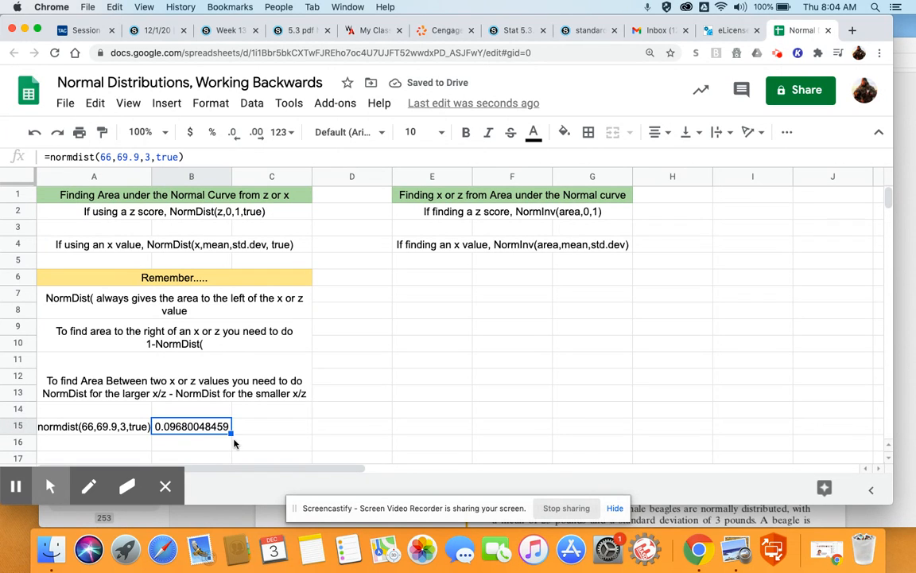
Step: Consult exercise 13 in the textbook PDF and write Nordist(72,69.9,3,true-normdist(66,69.9,3,true) as plain text in cell A16
left_click(81, 445)
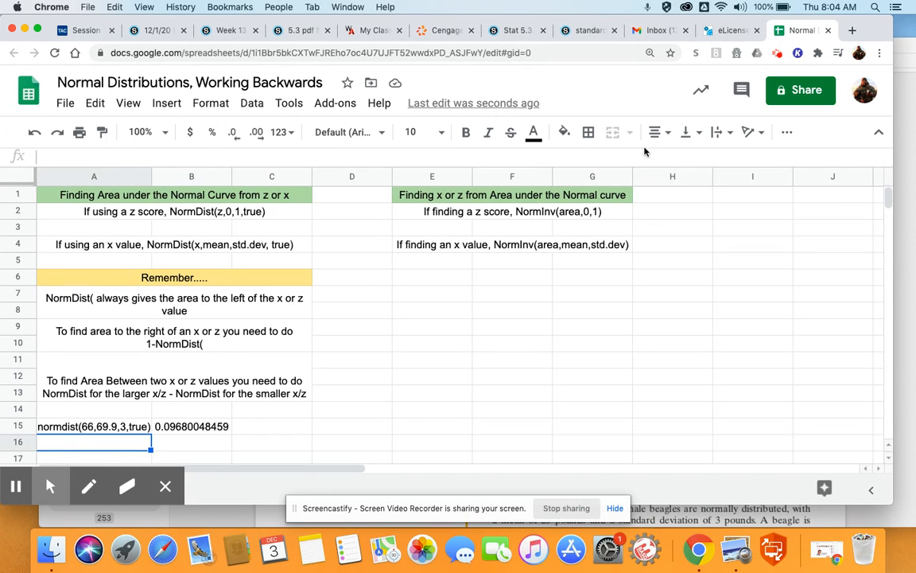
key("super+Tab")
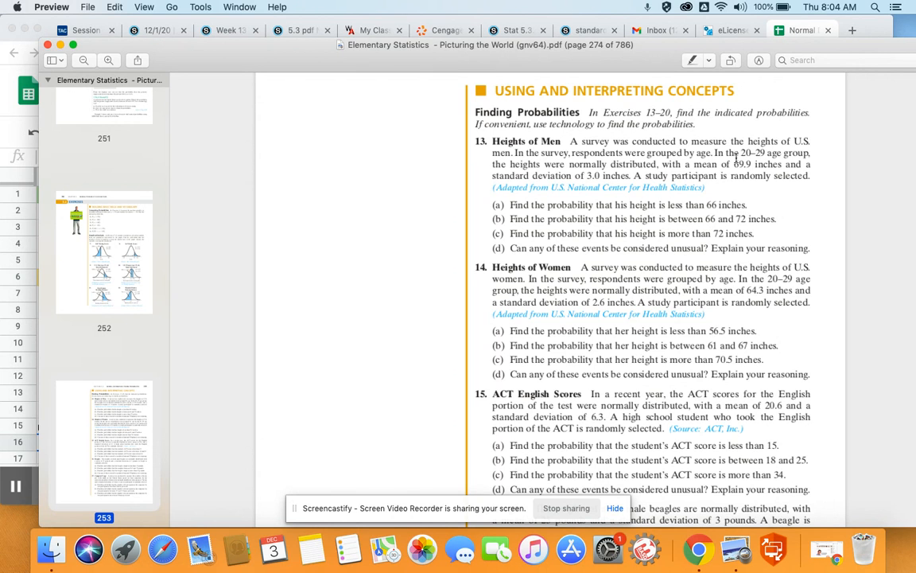
key("super+Tab")
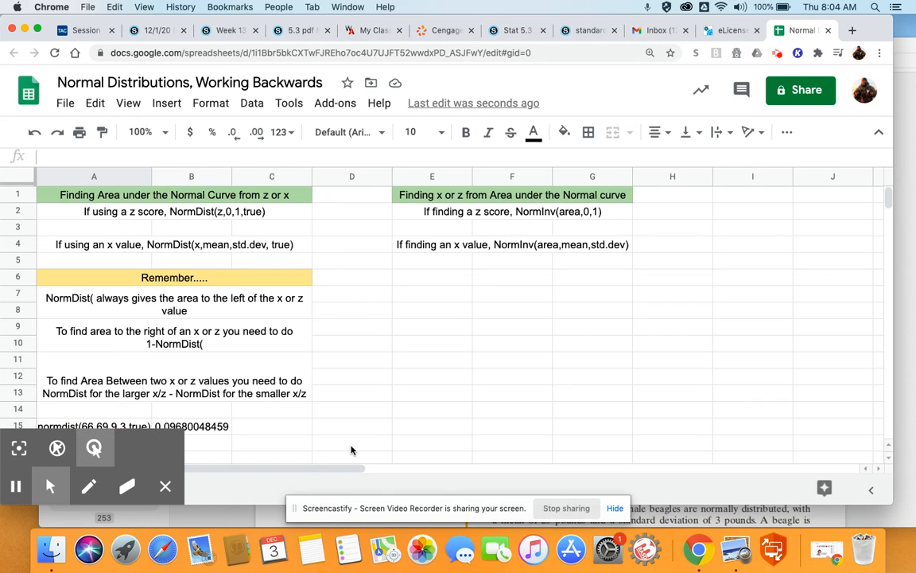
left_click(166, 486)
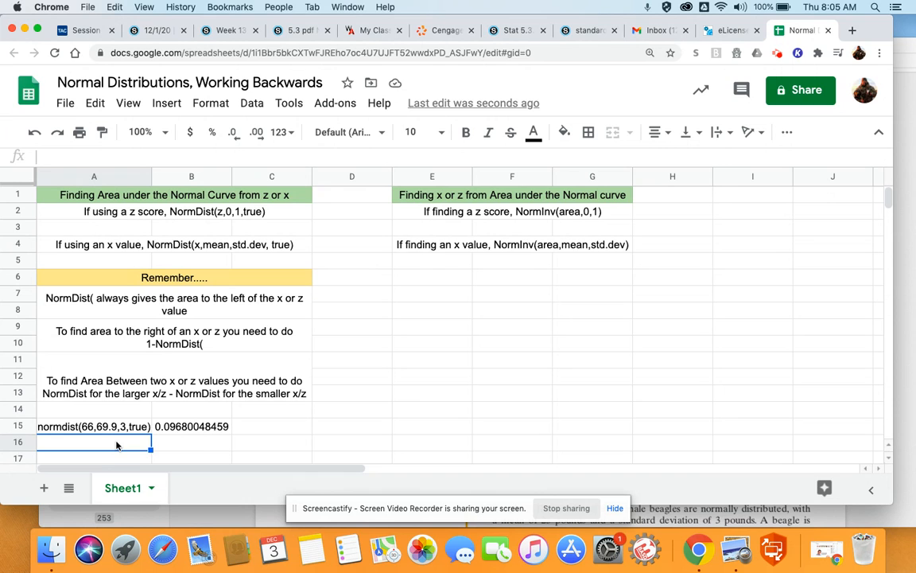
type("Nor")
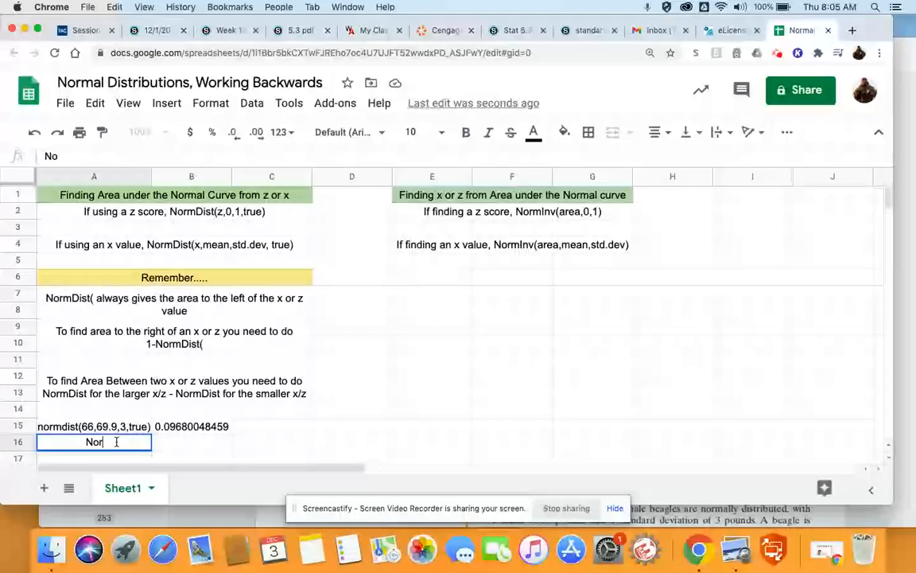
type("dist")
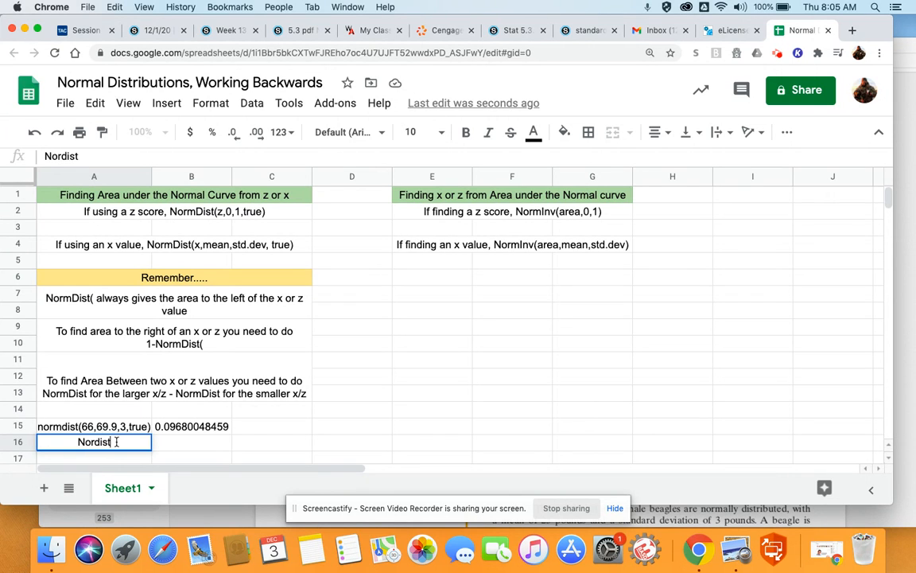
type("(72,69.9")
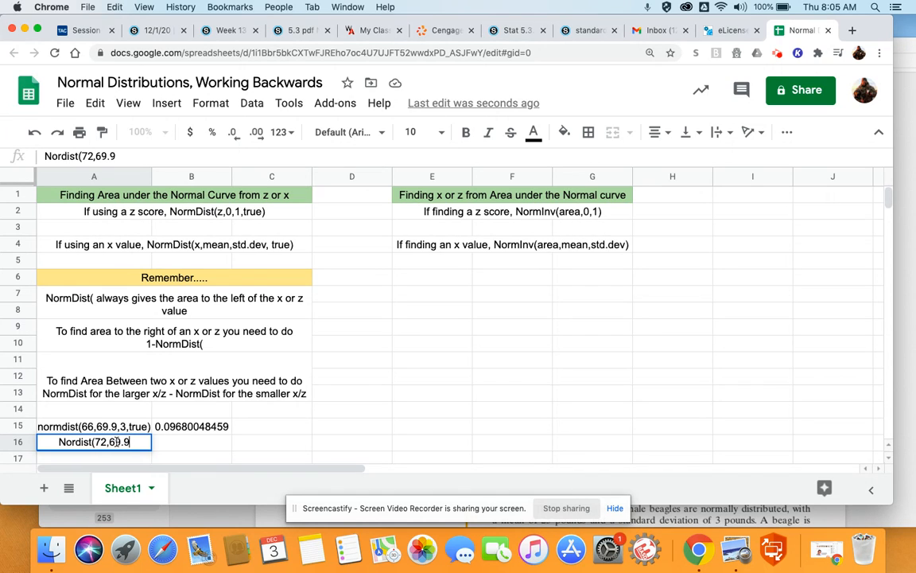
type(",3,true")
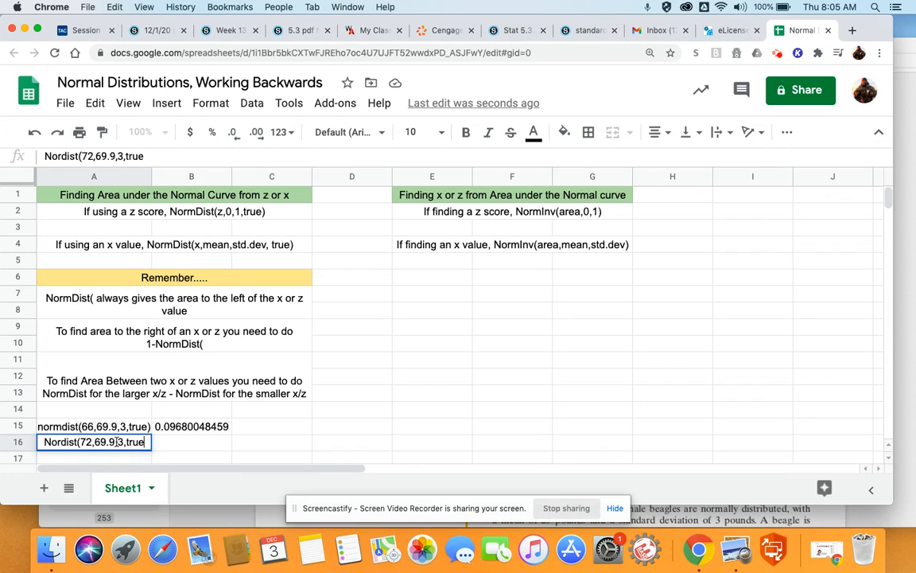
type("-")
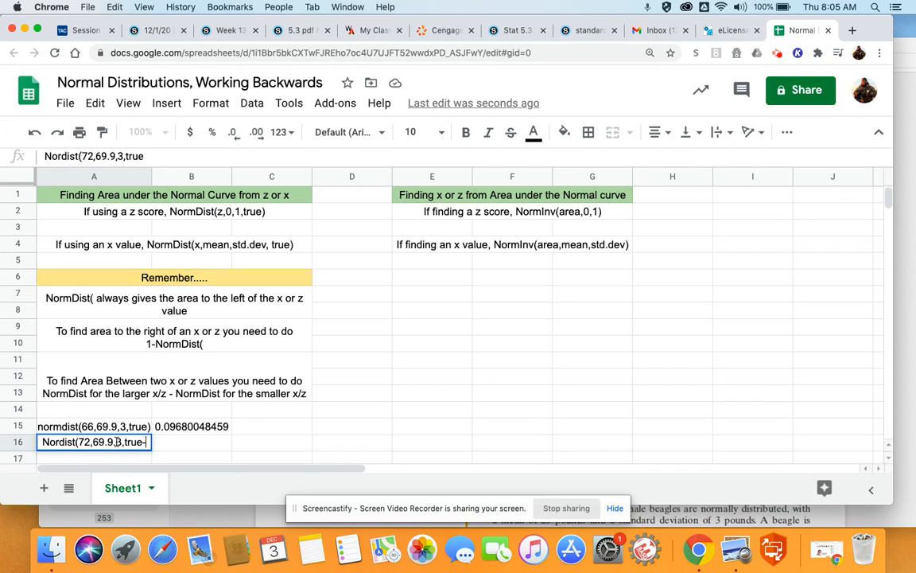
type("nor")
type("mdist")
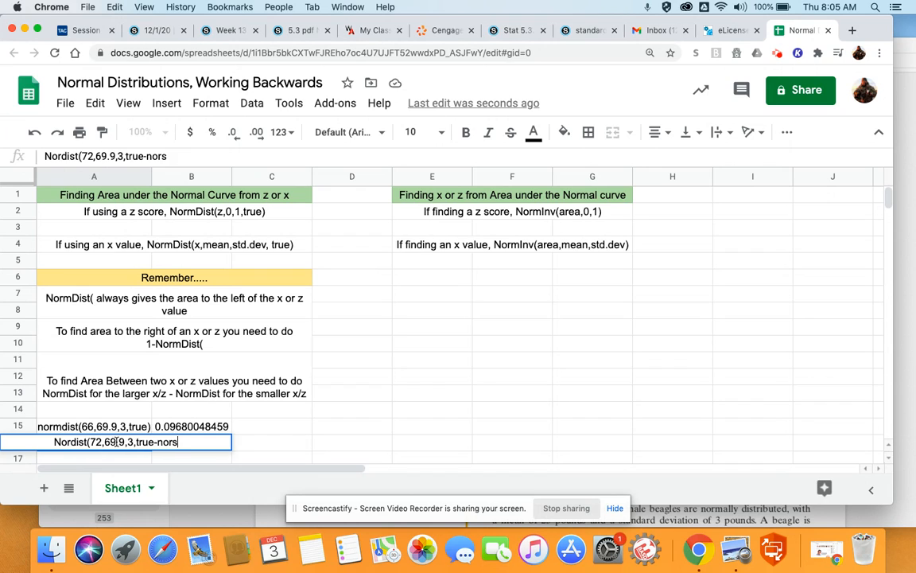
type("(")
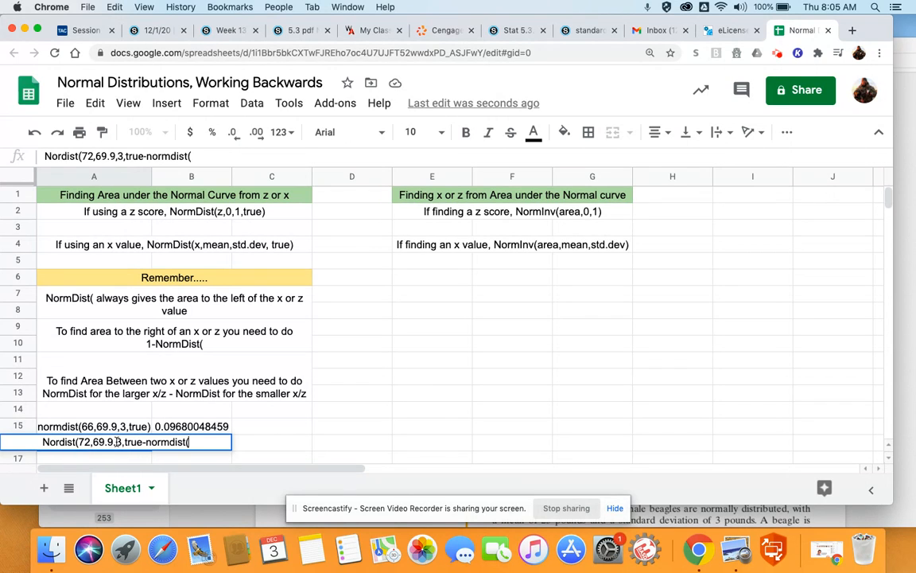
type("66,")
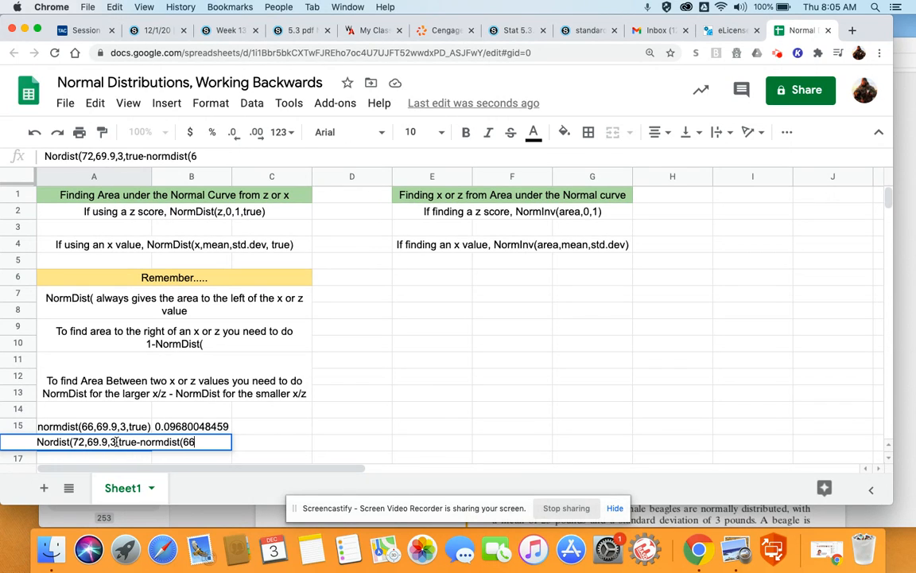
type("69.")
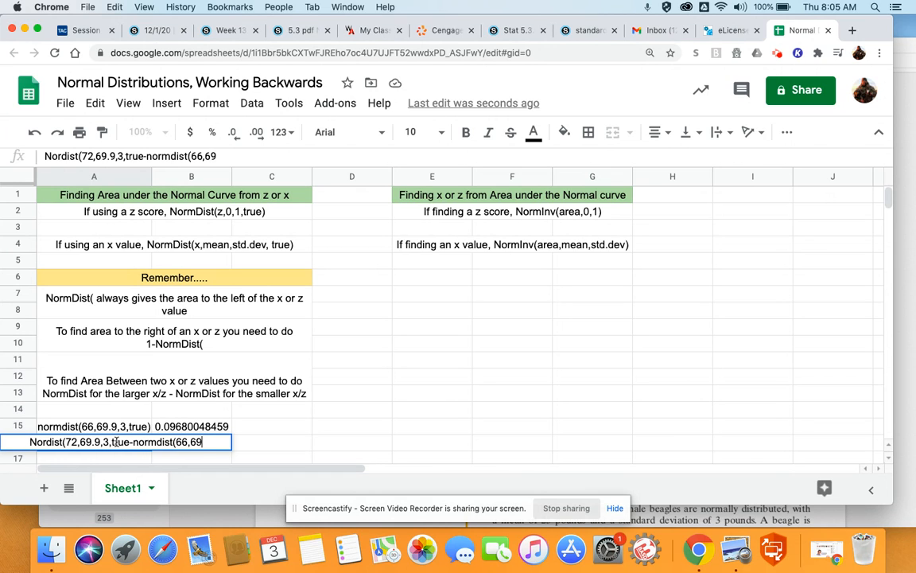
type("9,3,")
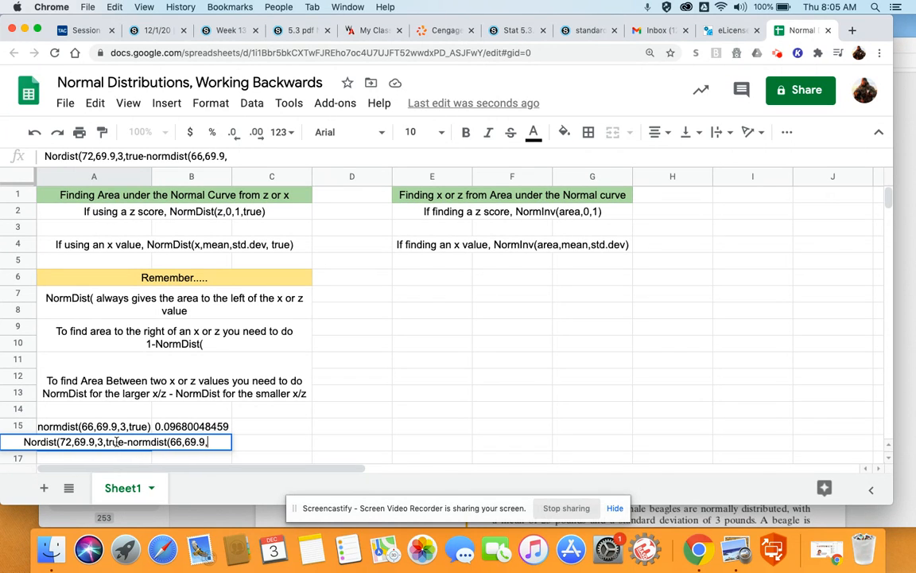
type("true")
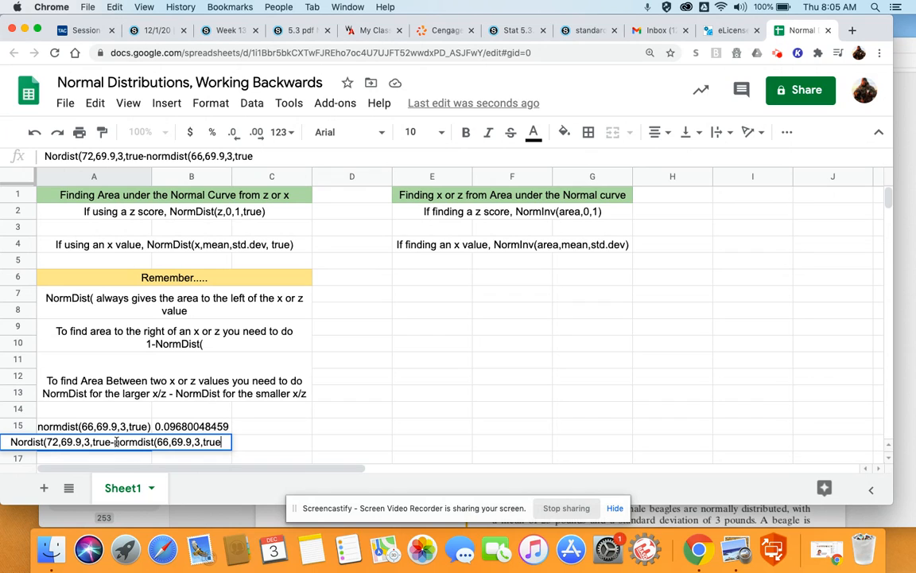
type(")")
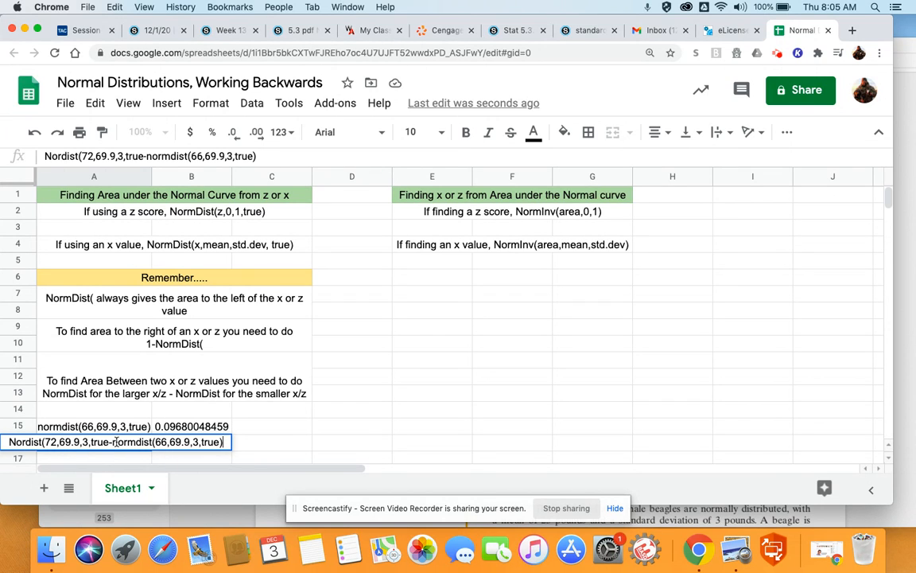
key("Return")
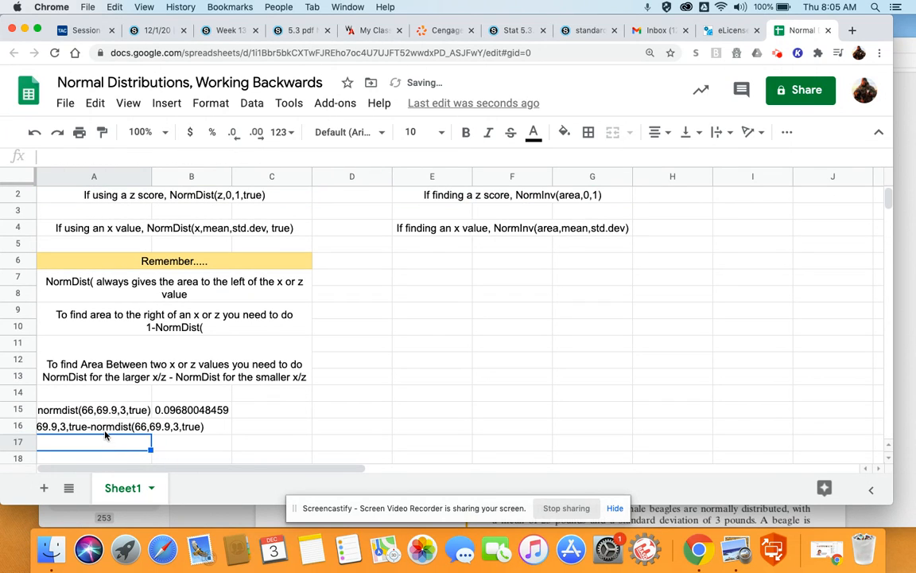
Step: Left-align the expression text in cell A16
left_click(106, 430)
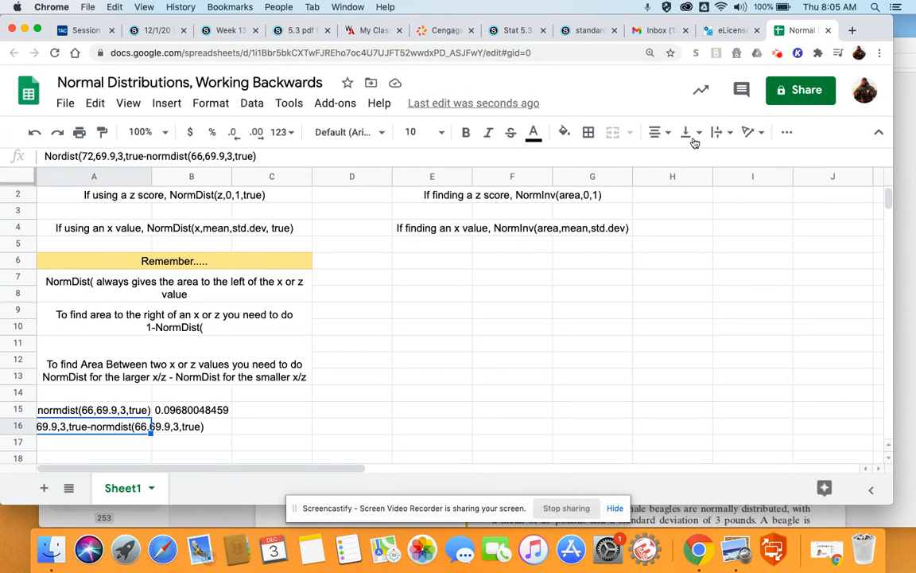
left_click(662, 132)
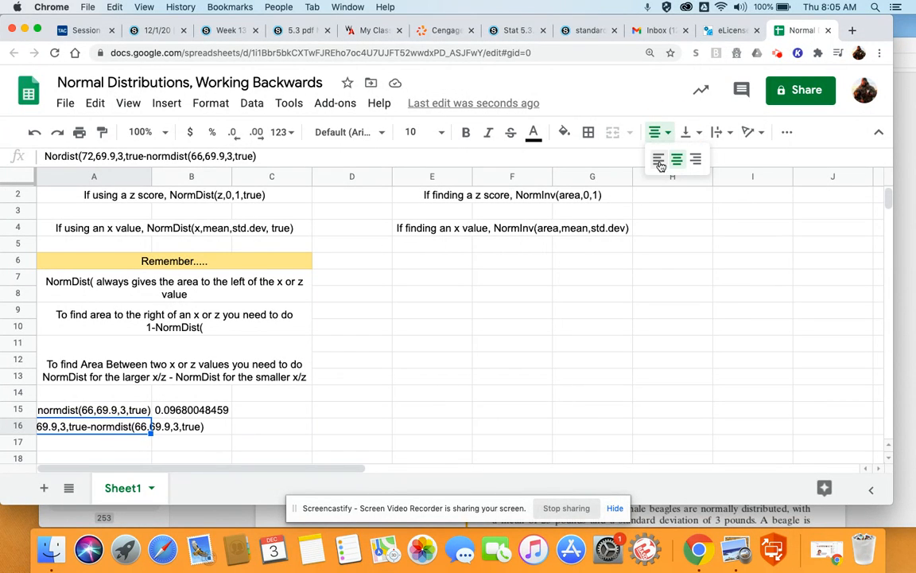
left_click(659, 158)
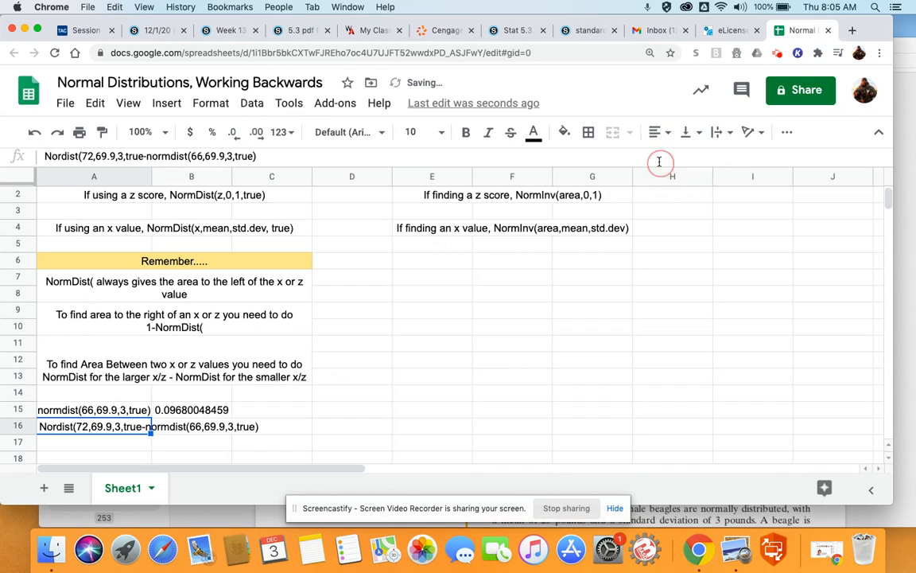
Step: Move the NORMDIST result from cell B15 to cell D15
left_click(338, 428)
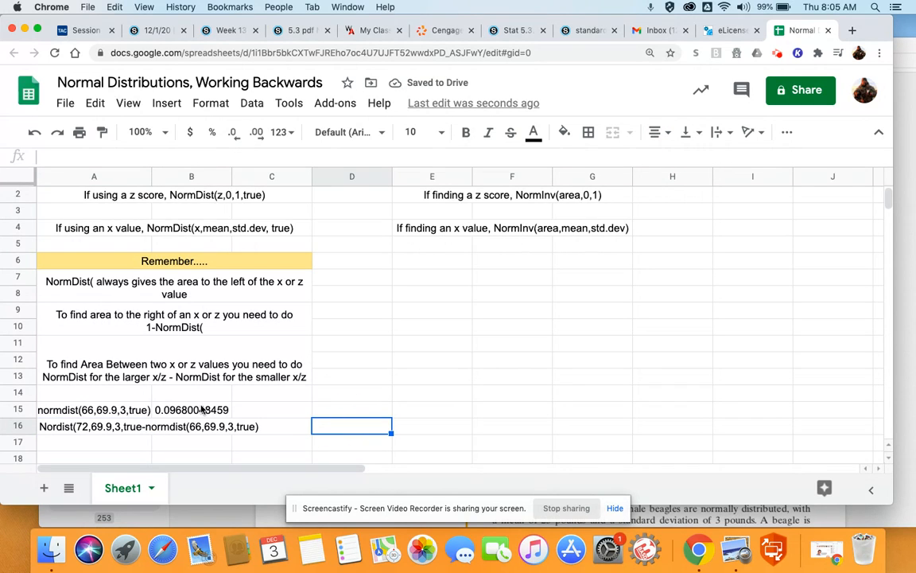
left_click(202, 408)
left_click_drag(201, 408, 350, 410)
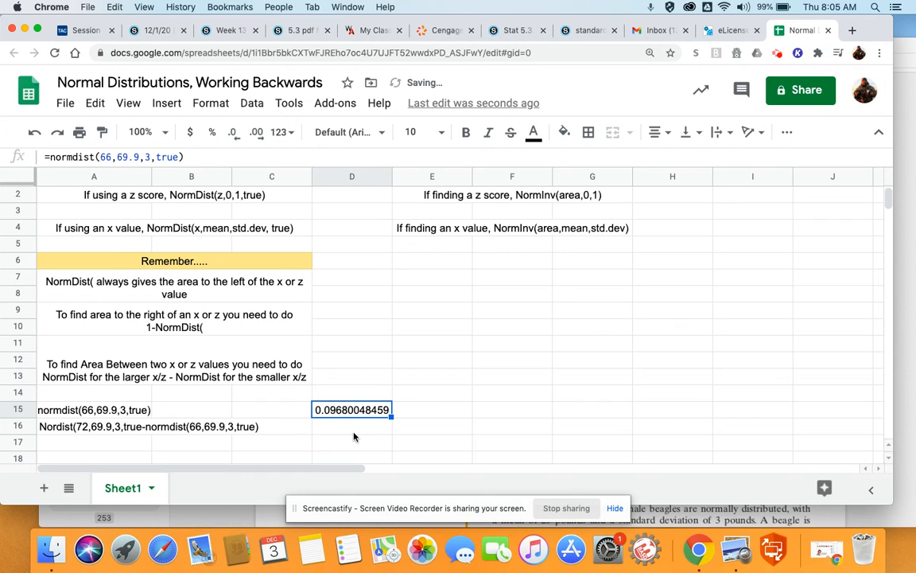
Step: Try to evaluate the expression in cell D16 by entering the reference =A16, and clear the cell again
left_click(353, 433)
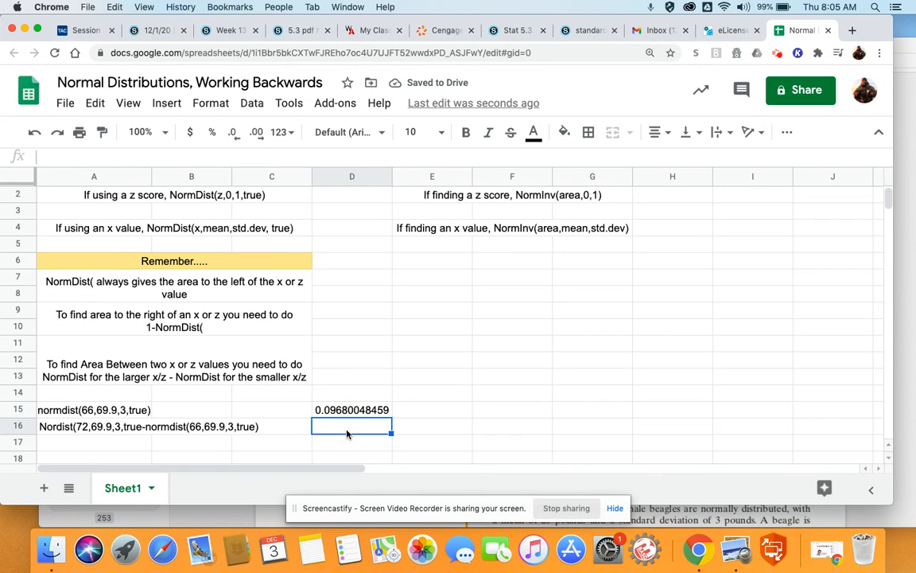
type("=")
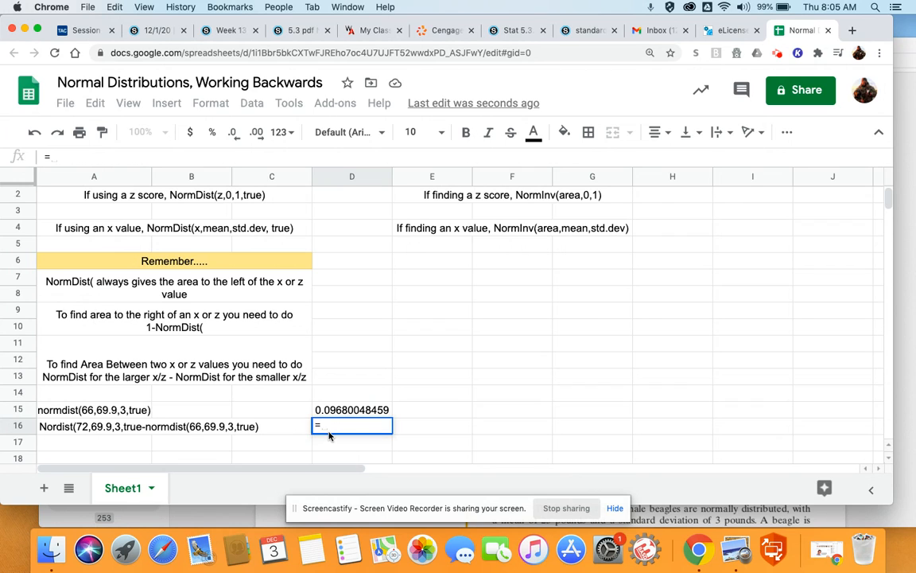
left_click(155, 434)
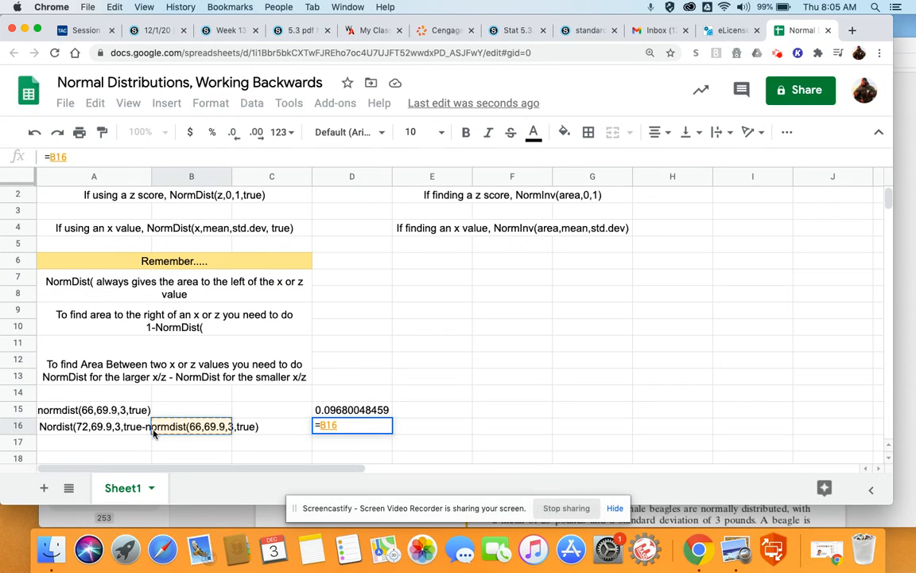
key("BackSpace")
key("BackSpace")
key("BackSpace")
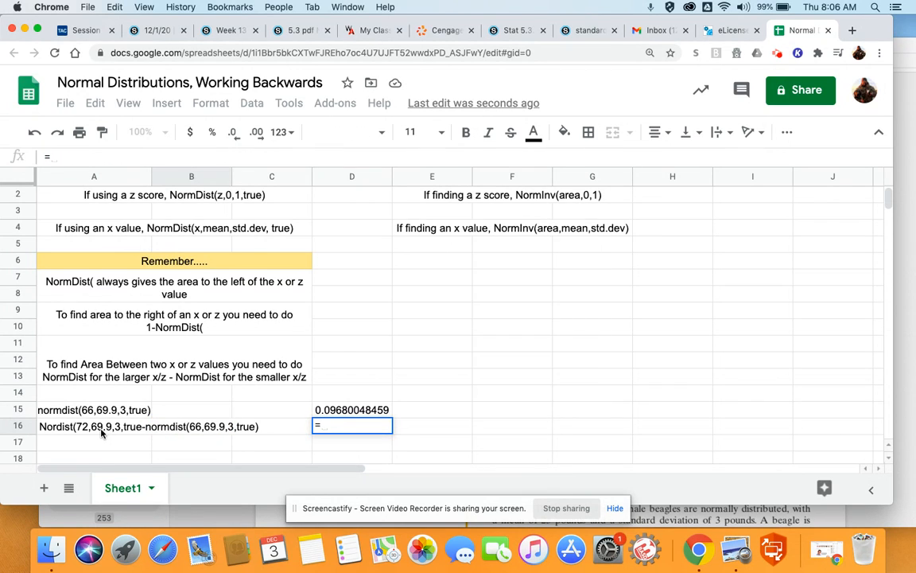
left_click(102, 434)
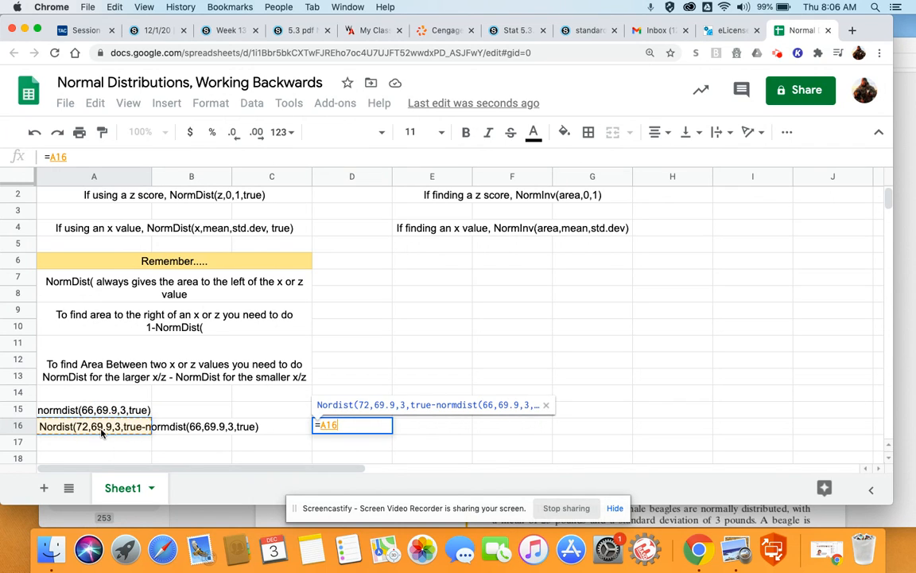
key("Return")
left_click(316, 430)
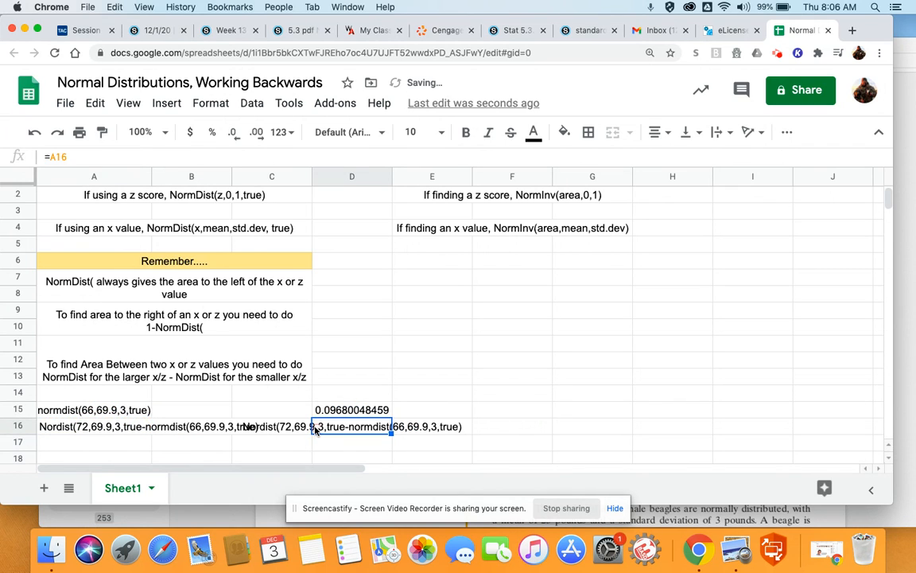
key("Delete")
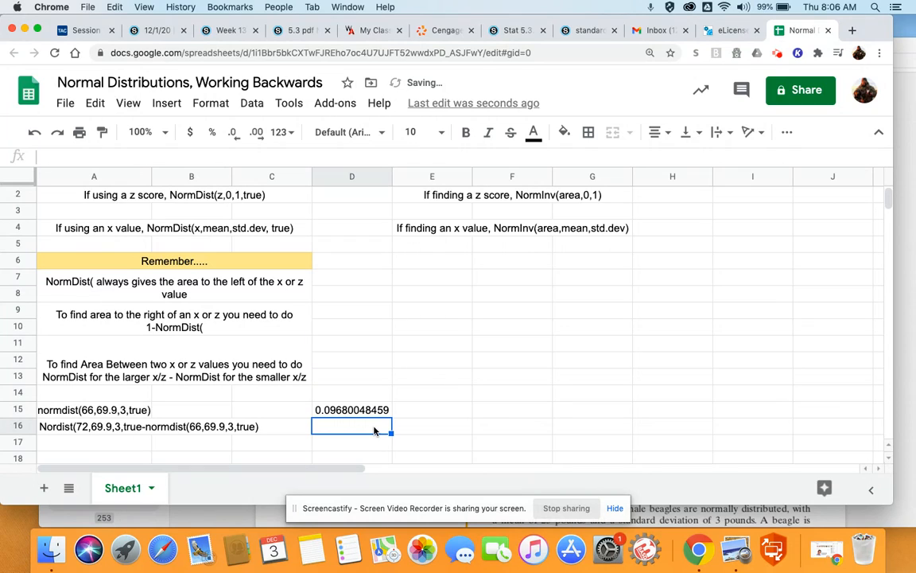
type("=")
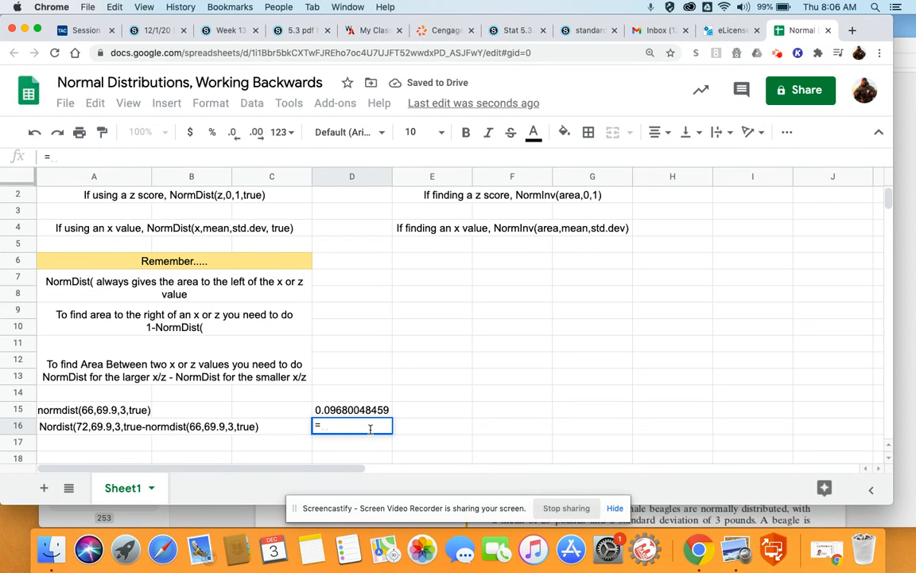
key("BackSpace")
Step: Copy the expression text from cell A16 and enter it in cell D16 as a formula beginning with an equals sign
left_click(205, 430)
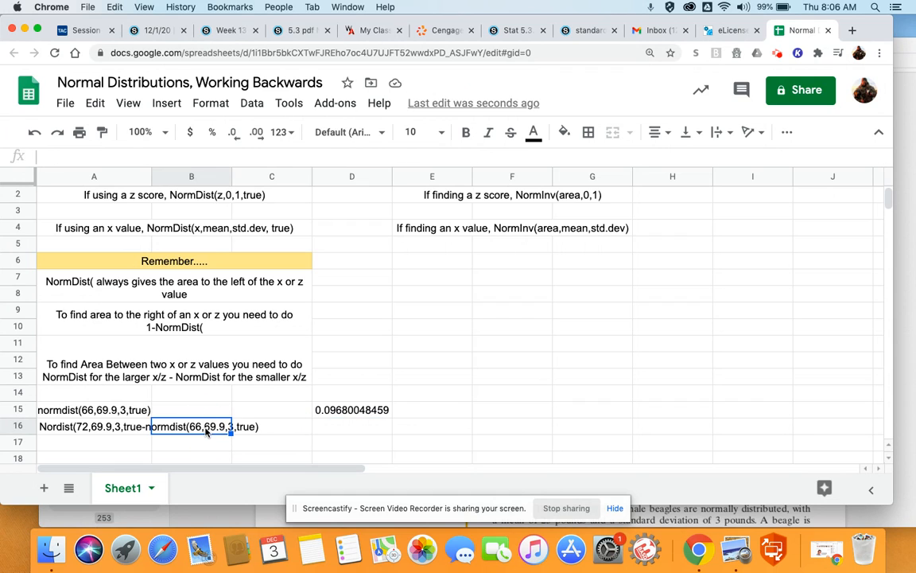
left_click(82, 432)
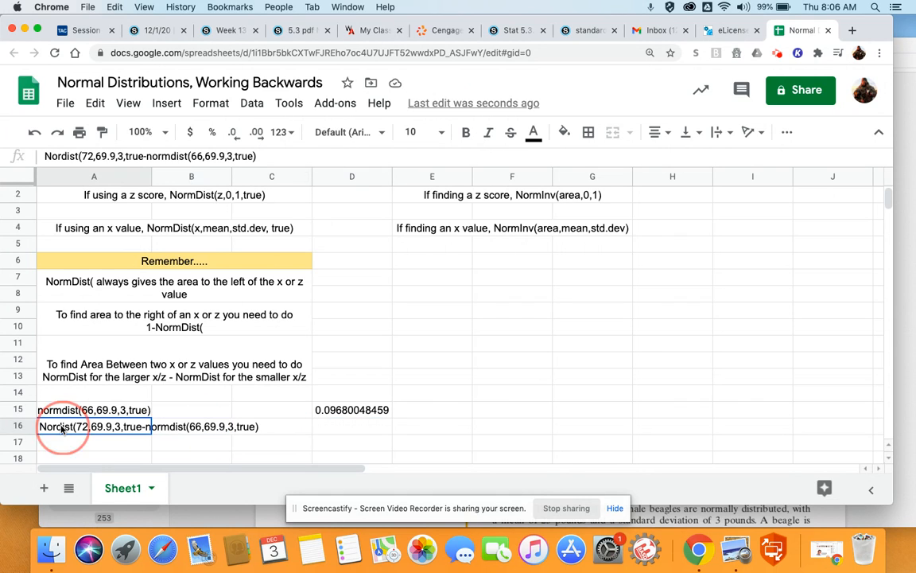
left_click_drag(264, 155, 41, 163)
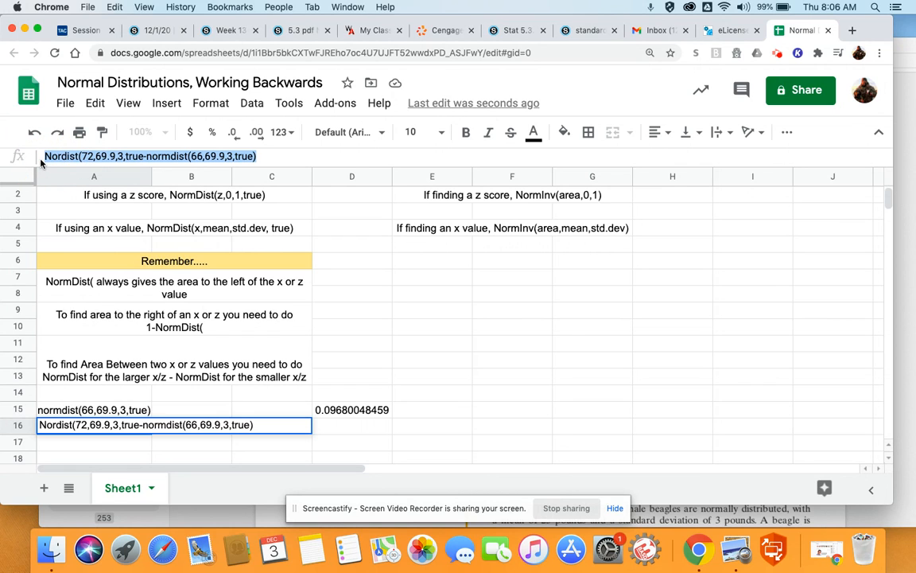
left_click(340, 431)
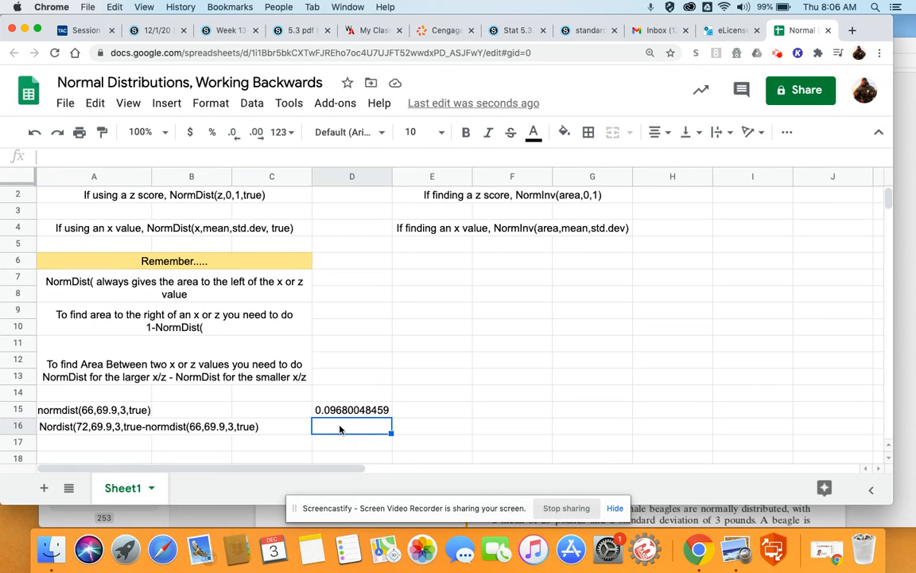
type("=")
type("Nordist(72,69.9,3,true-normdist(66,69.9,3,true)")
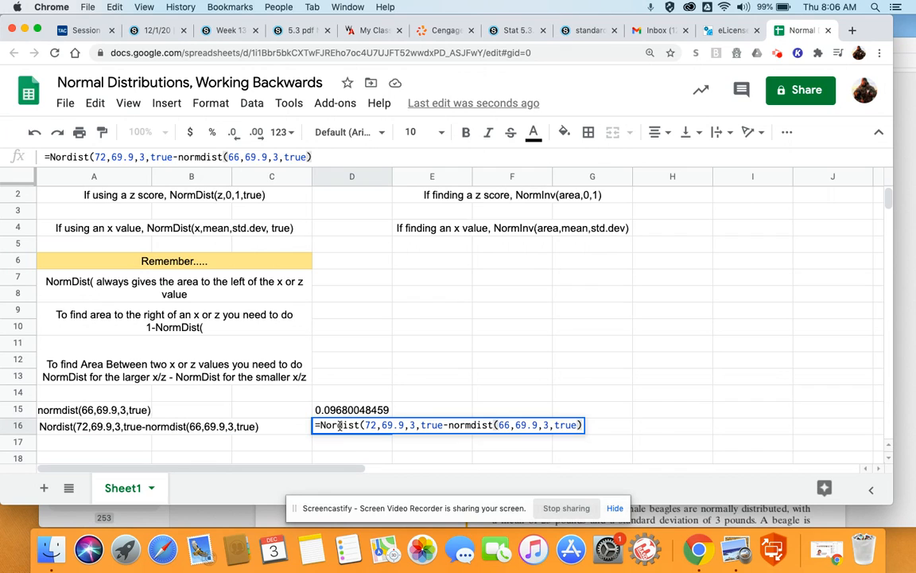
key("Return")
Step: In the D16 formula, add a closing parenthesis after the first true and remove the extra one at the end
left_click(342, 428)
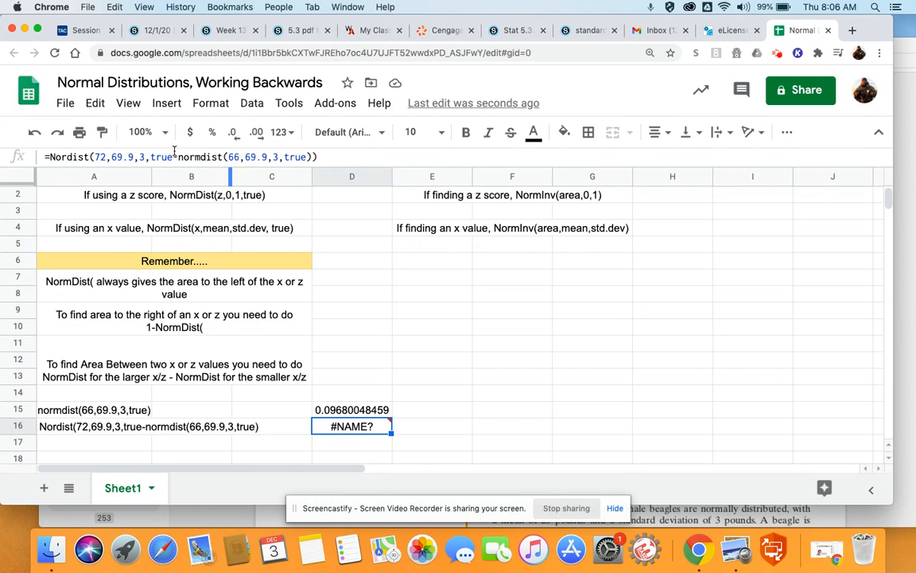
left_click(172, 156)
type(")")
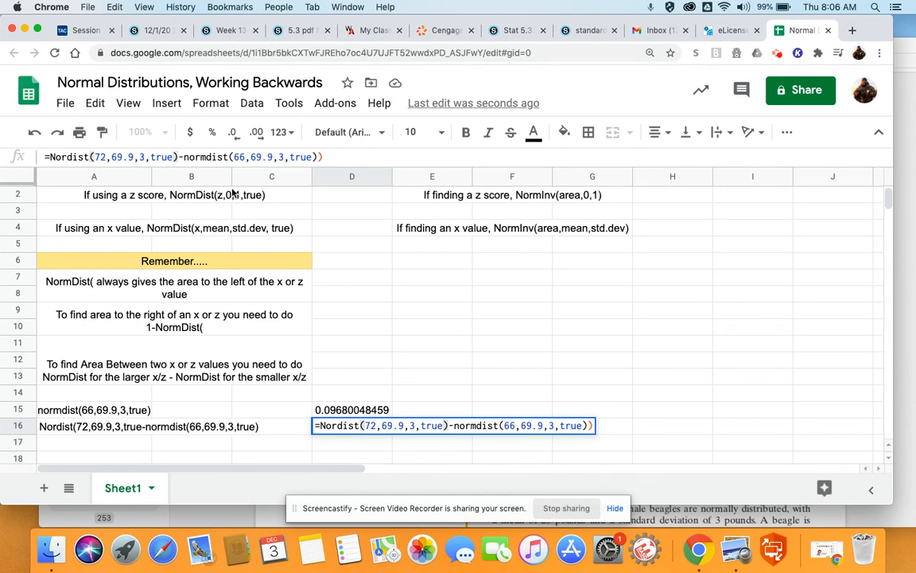
left_click(328, 156)
key("BackSpace")
key("Return")
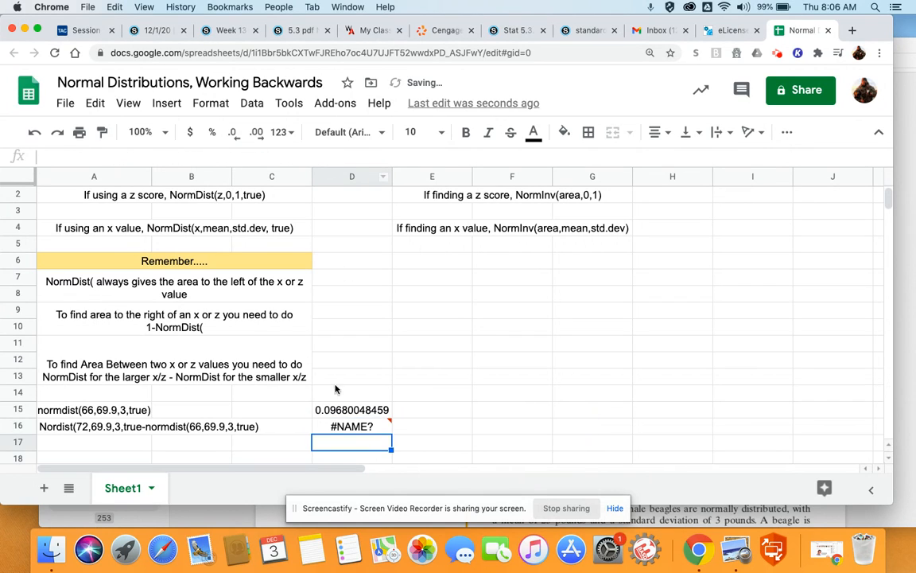
Step: Correct the misspelled first function name in cell D16 so the formula reads =NORMDIST(72,69.9,3,true)-normdist(66,69.9,3,true)
left_click(343, 427)
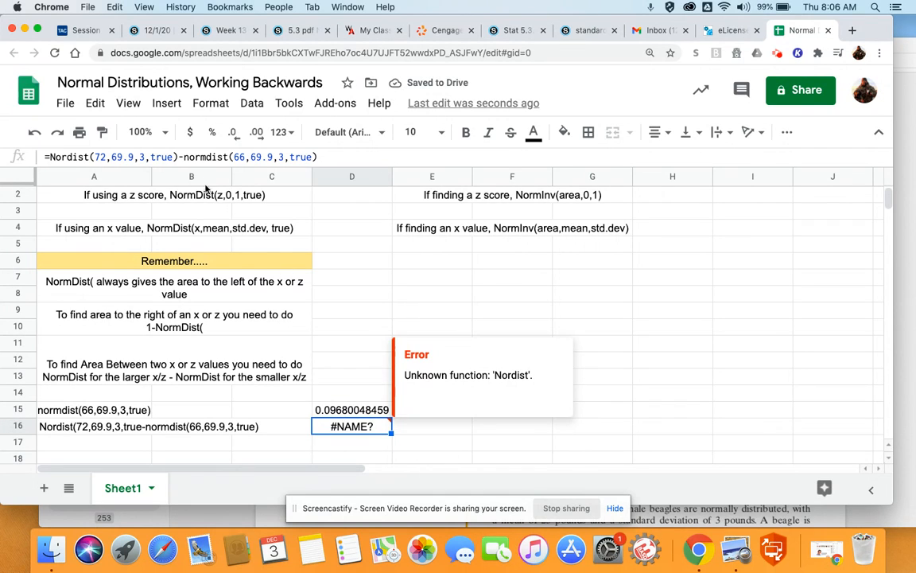
left_click(67, 158)
type("m")
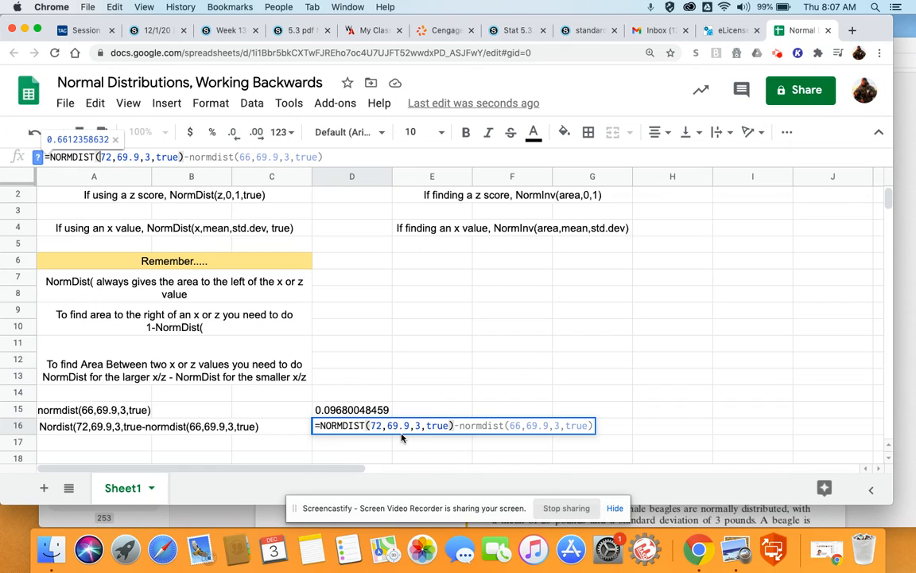
key("Return")
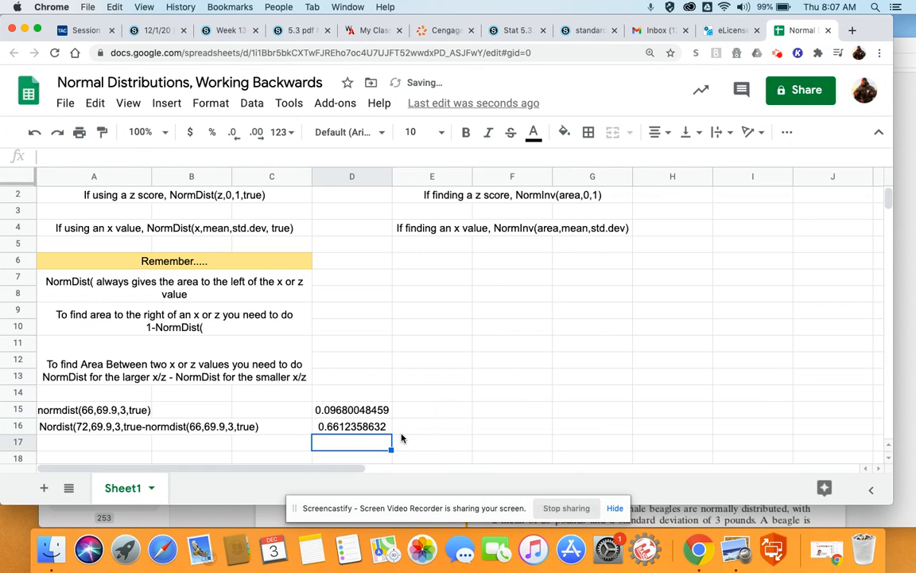
left_click(364, 432)
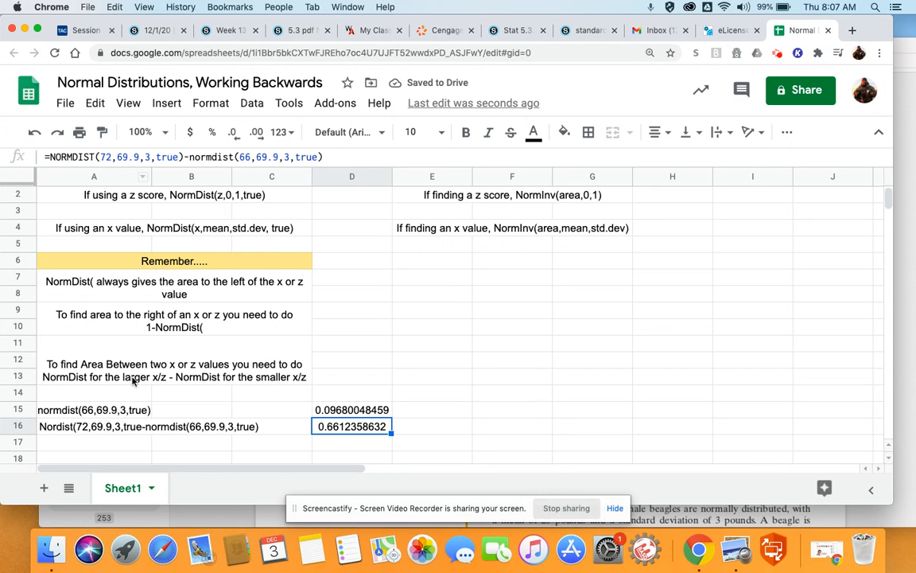
Step: Correct Nordist to Normdist in the expression text in cell A16
left_click(56, 430)
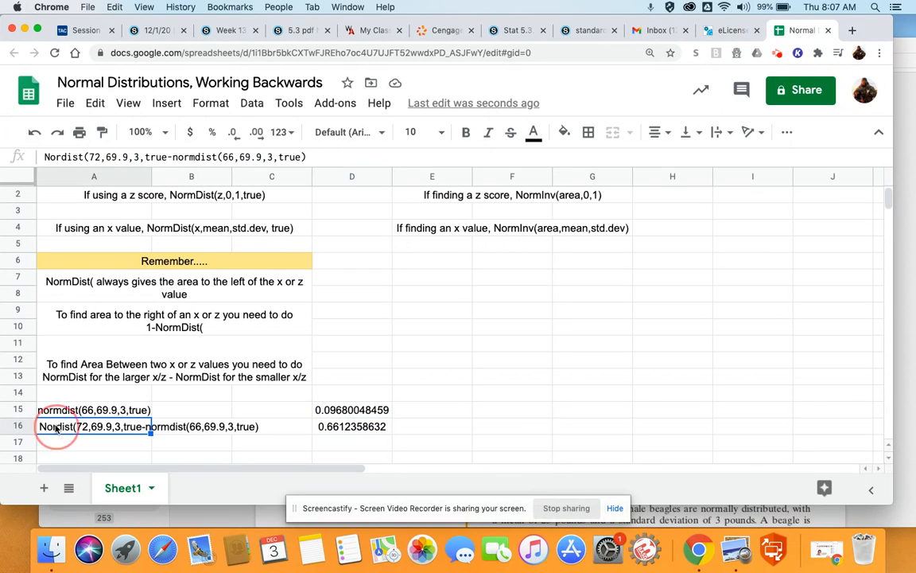
double_click(56, 427)
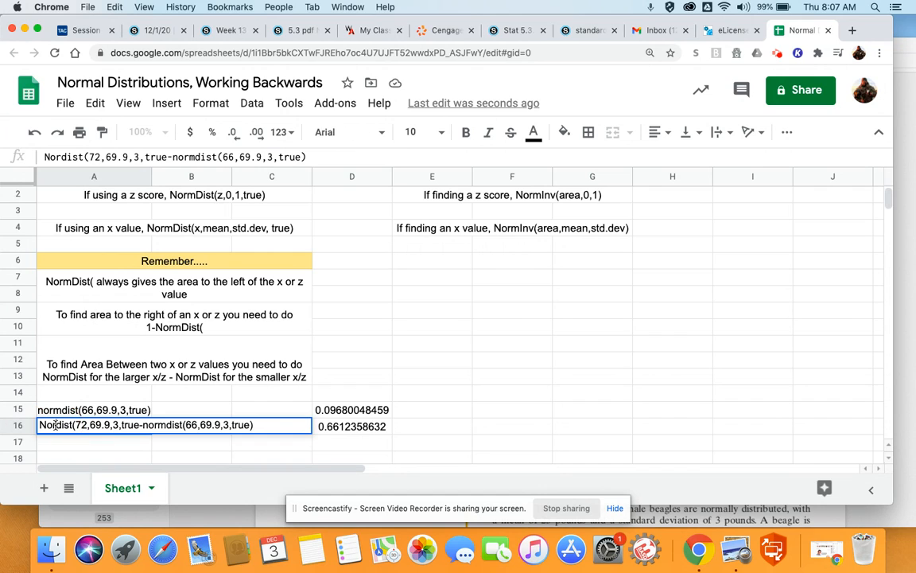
left_click(378, 426)
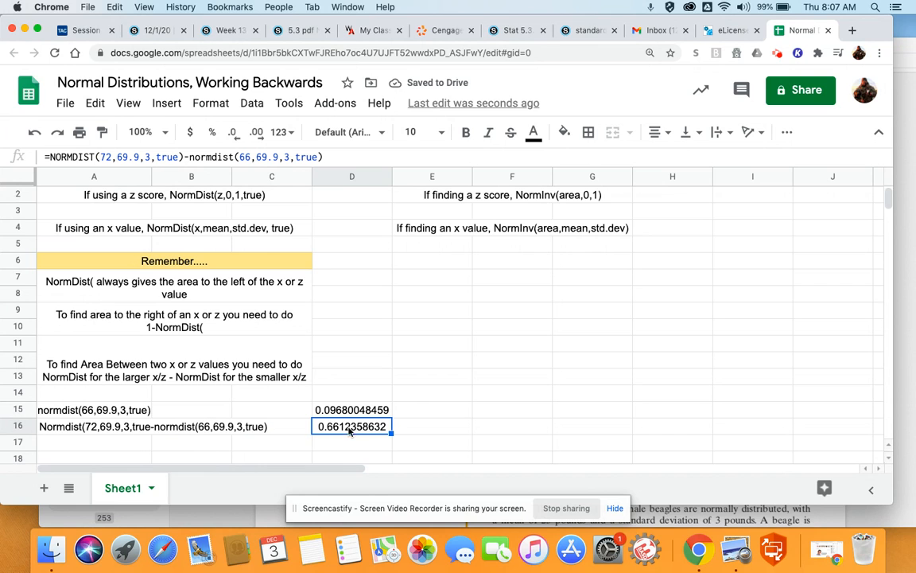
Step: Check exercise 13(c) in the textbook PDF and write 1-normdist(72,69.9,3,true) as plain text in cell A17
left_click(119, 444)
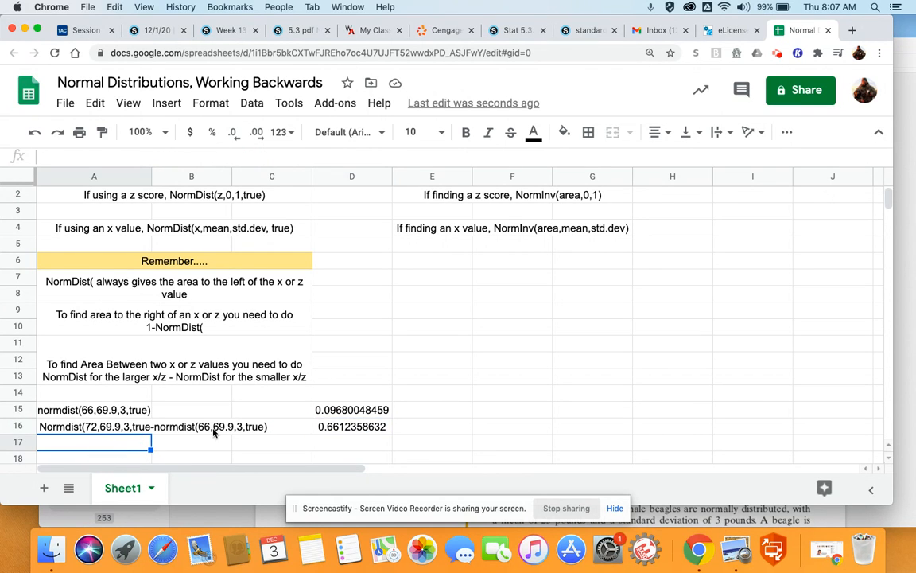
left_click(905, 49)
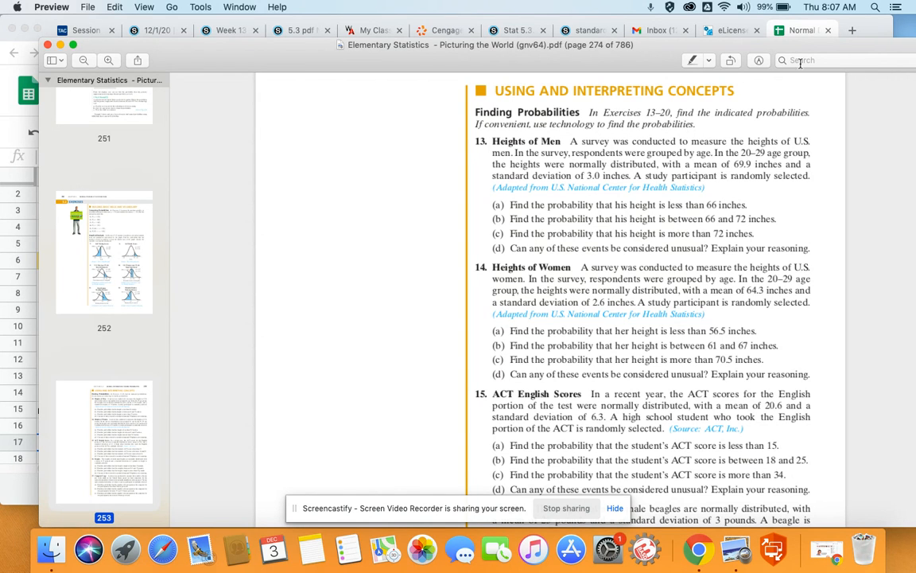
left_click(801, 31)
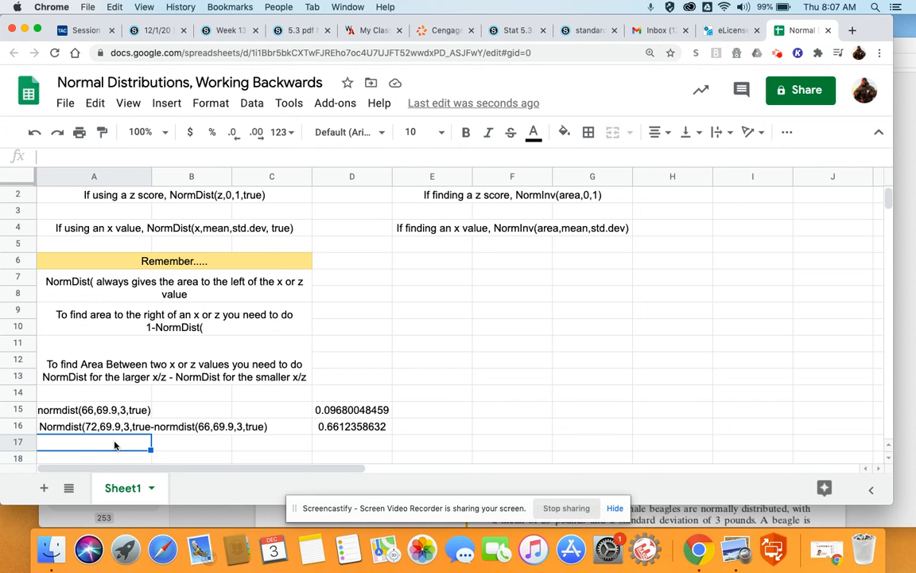
type("1-")
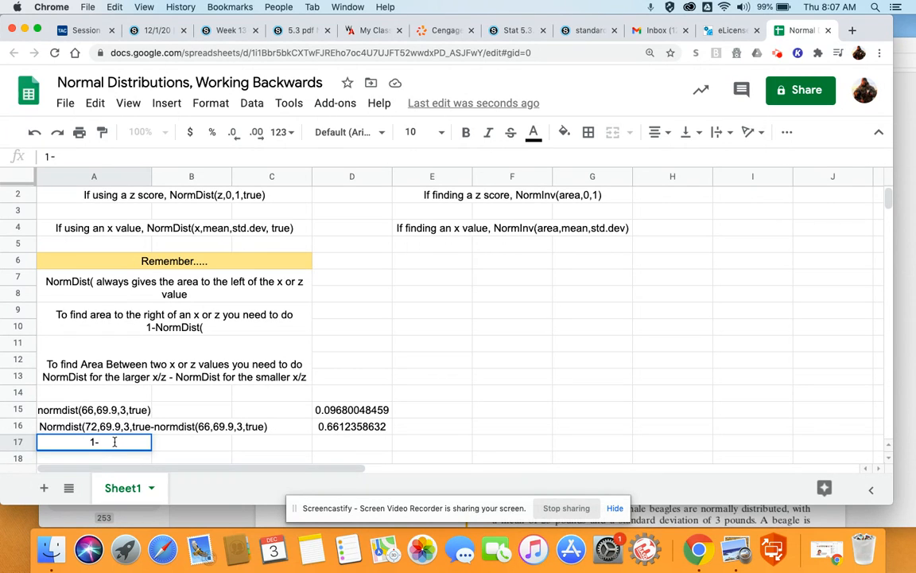
type("normdis")
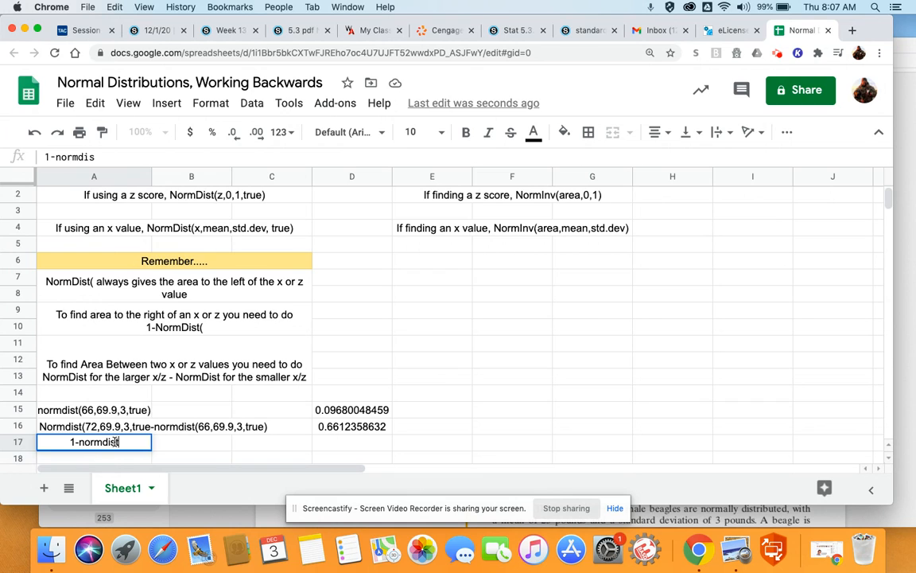
type("t(72,69.9")
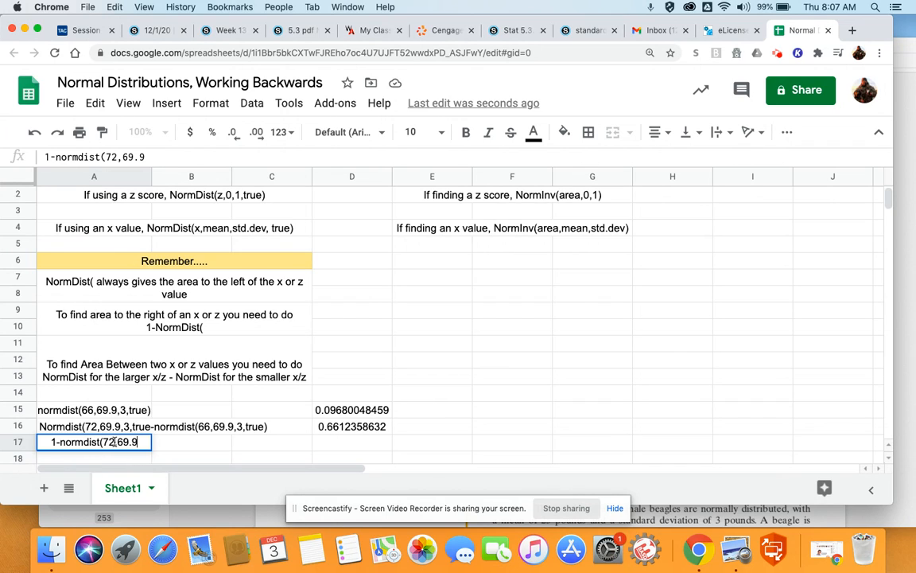
type(",3,true")
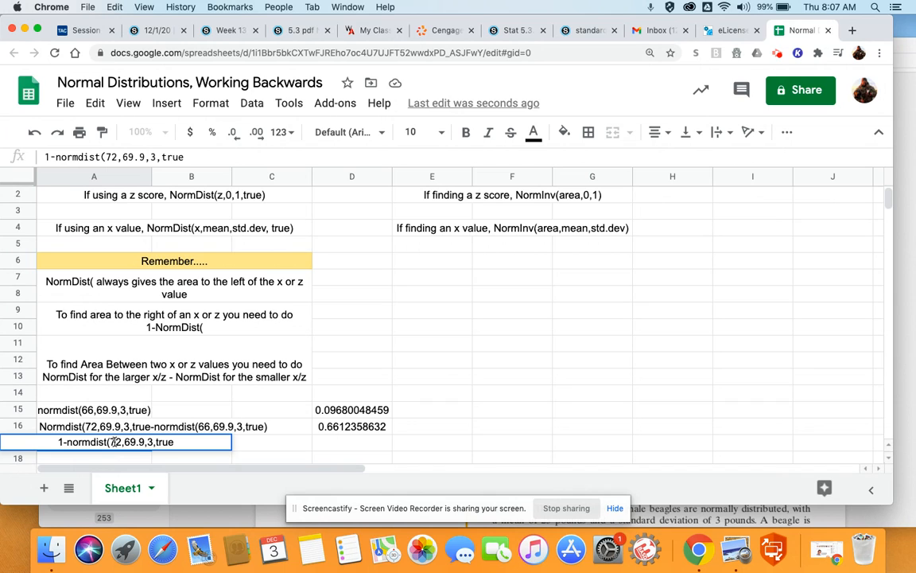
type(")")
key("Return")
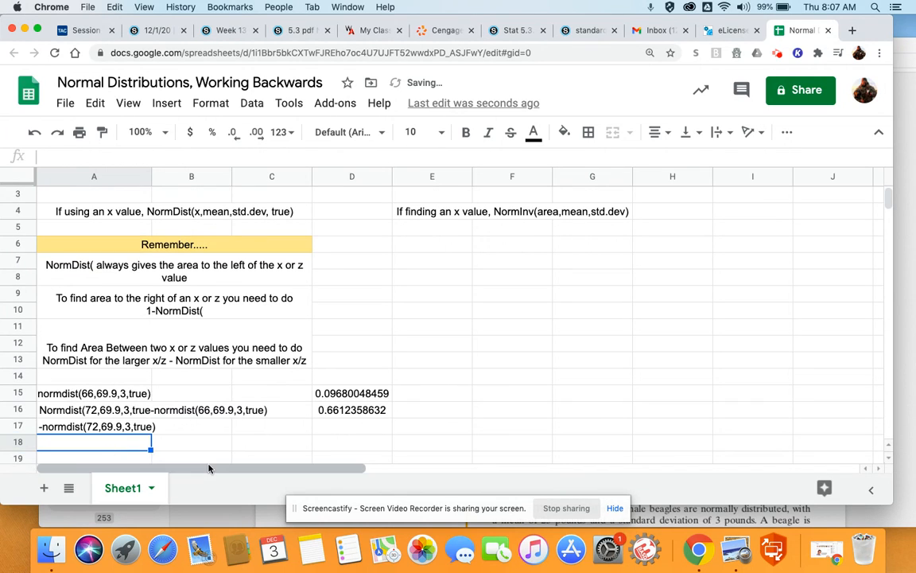
Step: Calculate the probability of a height above 72 inches in cell D17 with =1-normdist(72,69.9,3,true)
left_click(323, 426)
type("=")
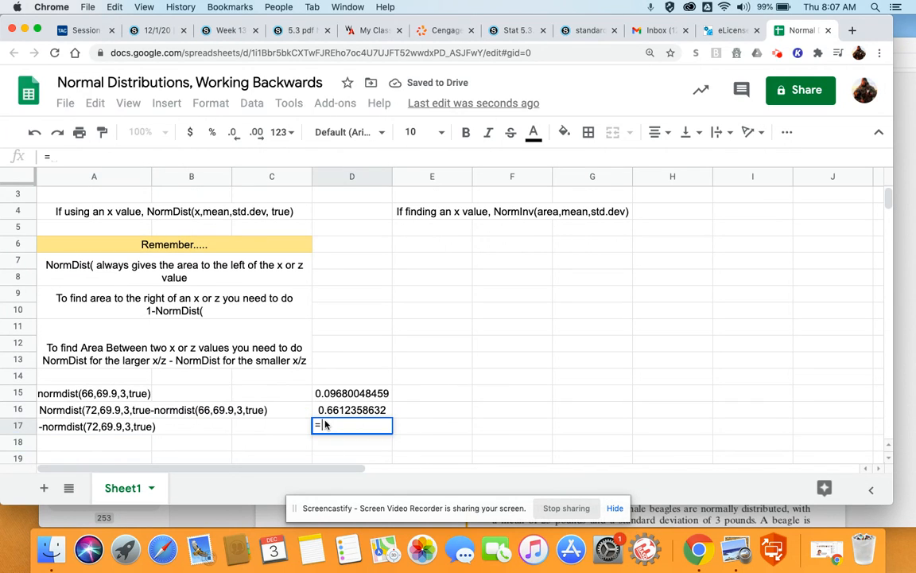
type("1-normdis")
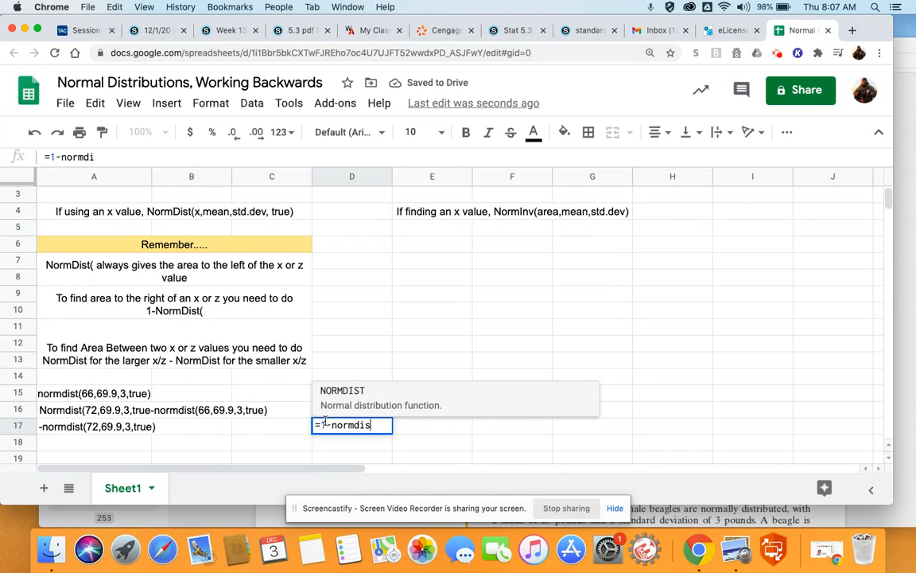
type("t(")
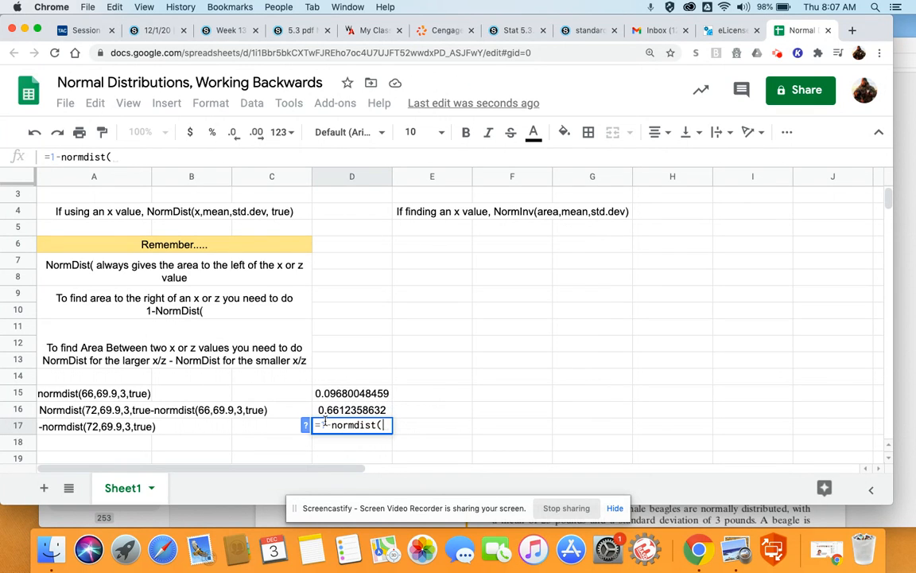
type("72,69.")
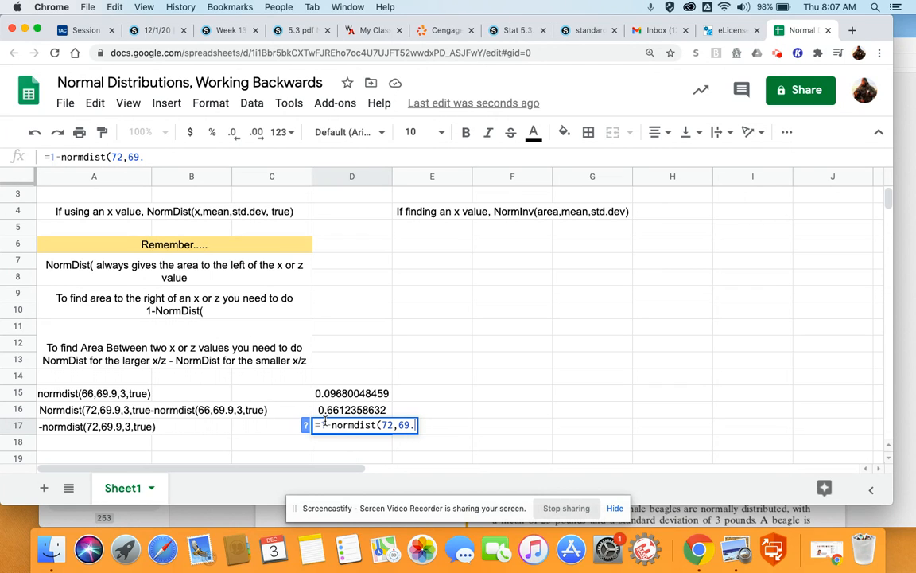
type("9,")
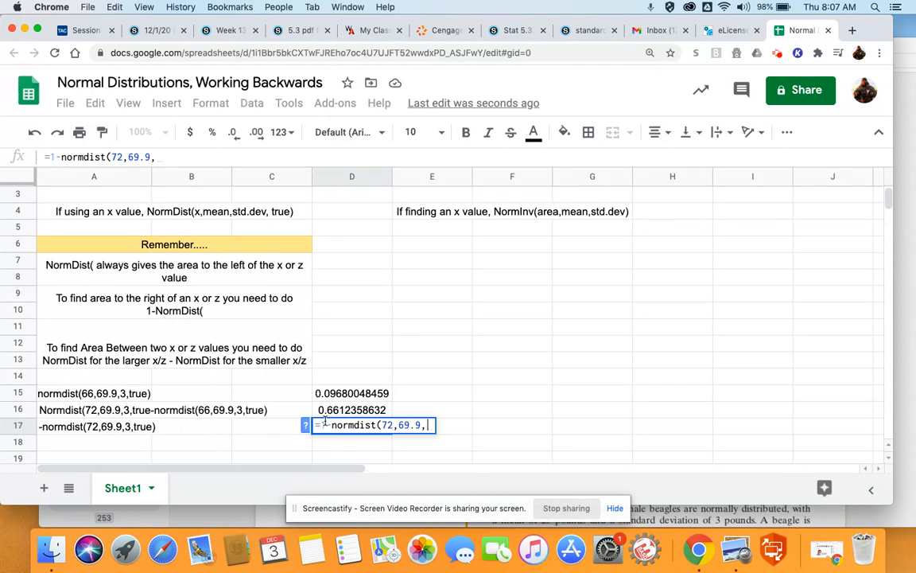
type("3,tru")
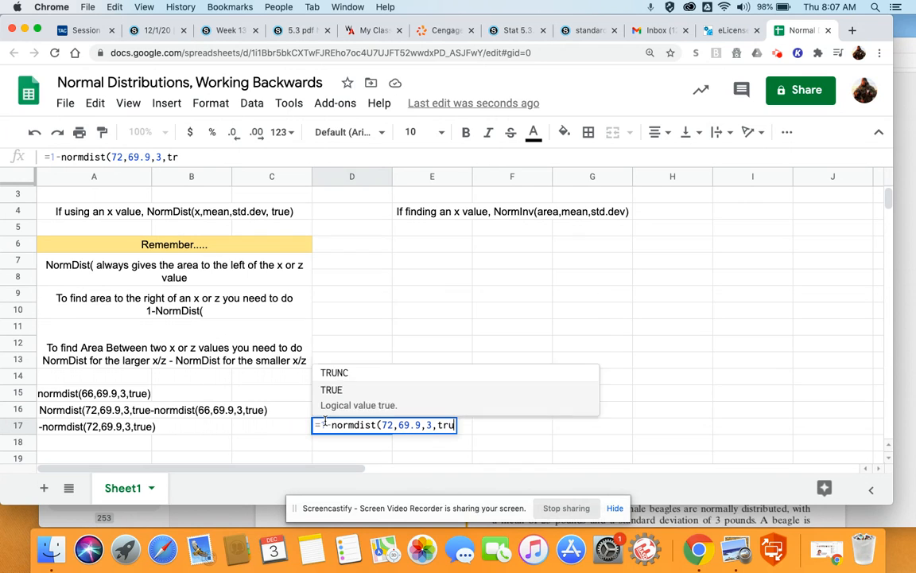
type("e)")
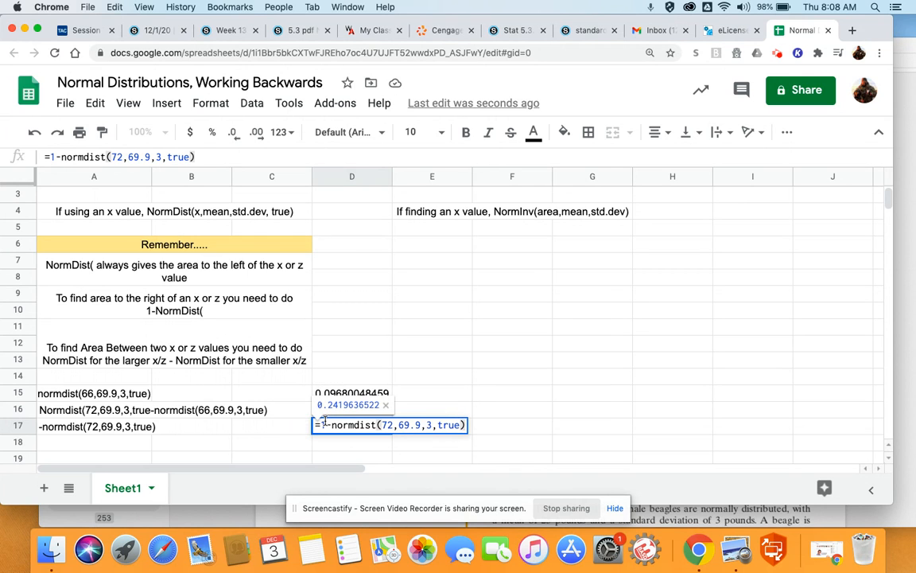
key("Return")
left_click(348, 430)
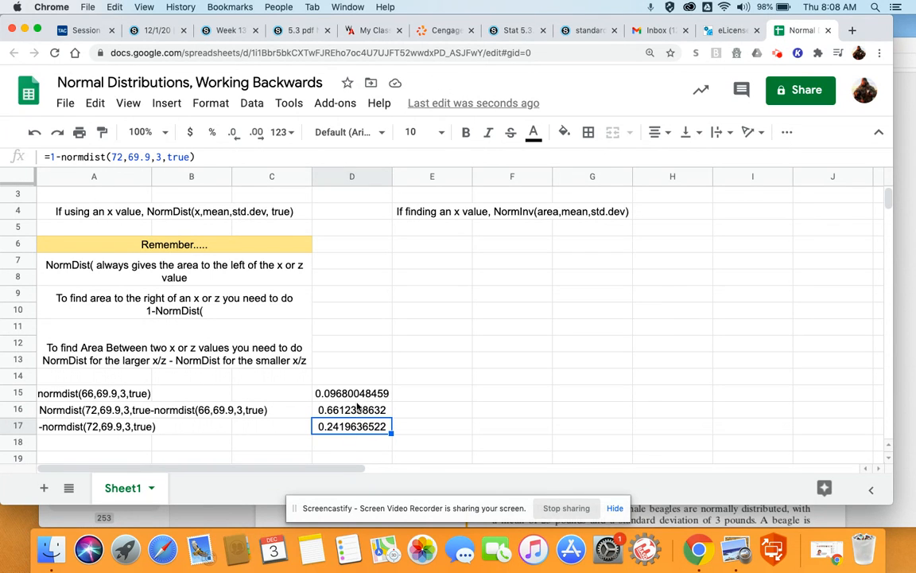
Step: Review exercise 13 in the textbook PDF, including the unusual-events question, and return to the spreadsheet's notes on NormDist and NormInv
left_click(898, 52)
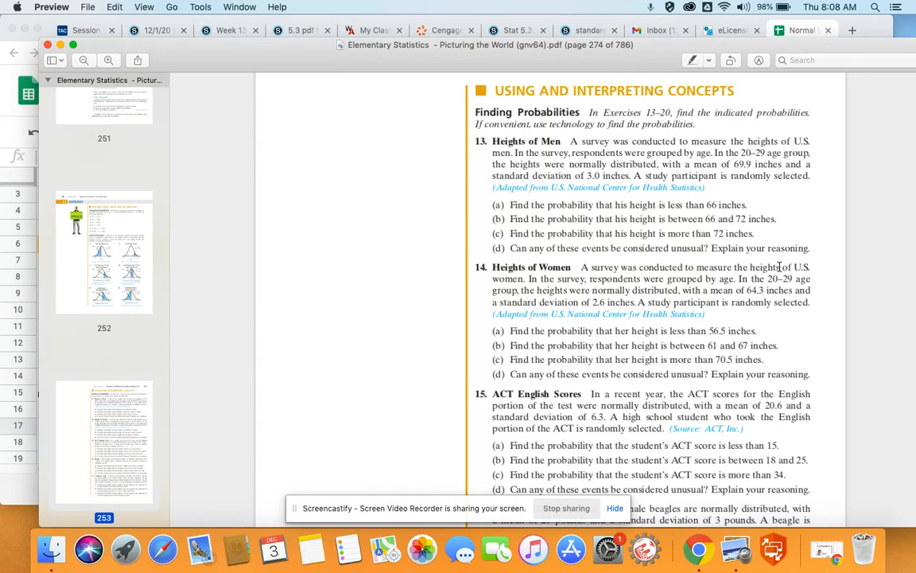
left_click(719, 30)
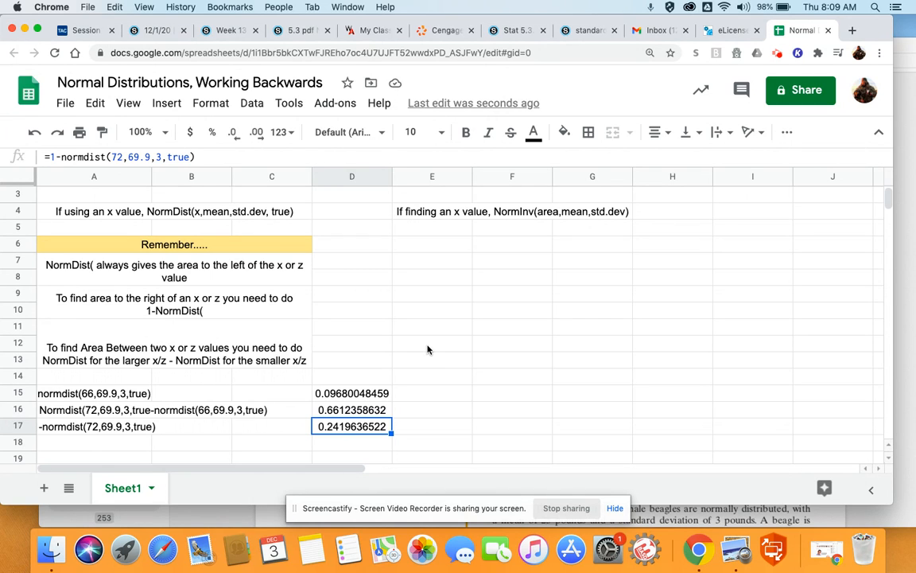
scroll(427, 349, "up", 2)
scroll(427, 350, "right", 3)
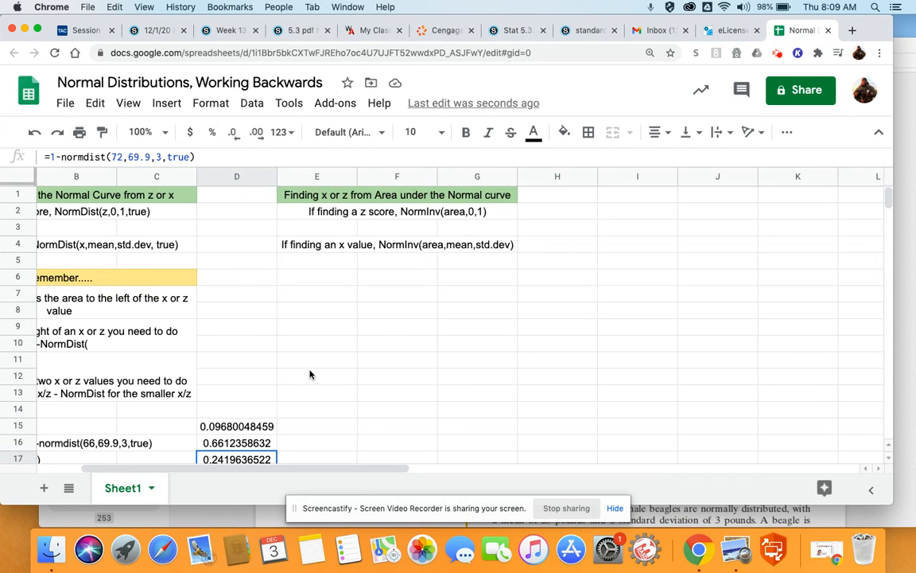
scroll(311, 375, "left", 3)
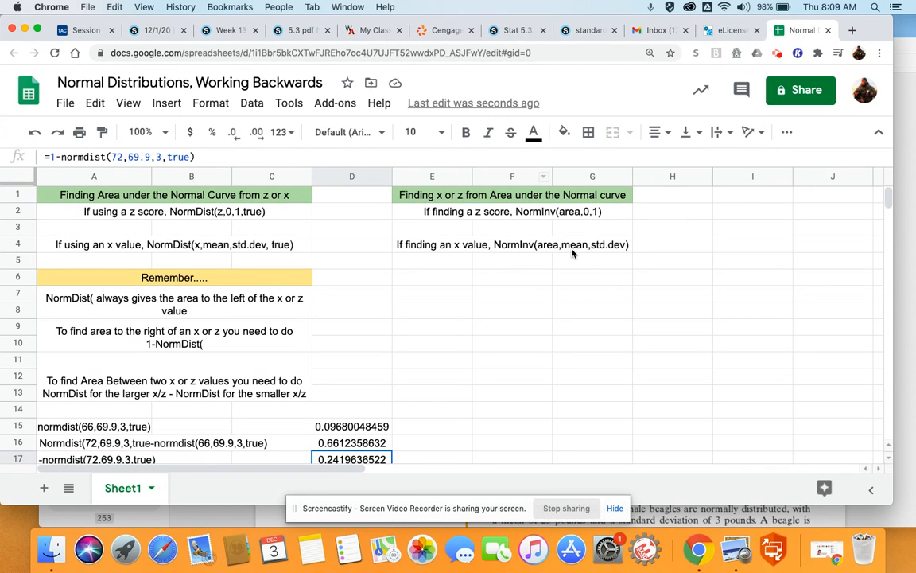
Step: Switch to the Stat 5.3 PDF in the course site and look through it for the examples on finding a specific data value
left_click(517, 32)
scroll(483, 281, "down", 1)
scroll(483, 282, "up", 10)
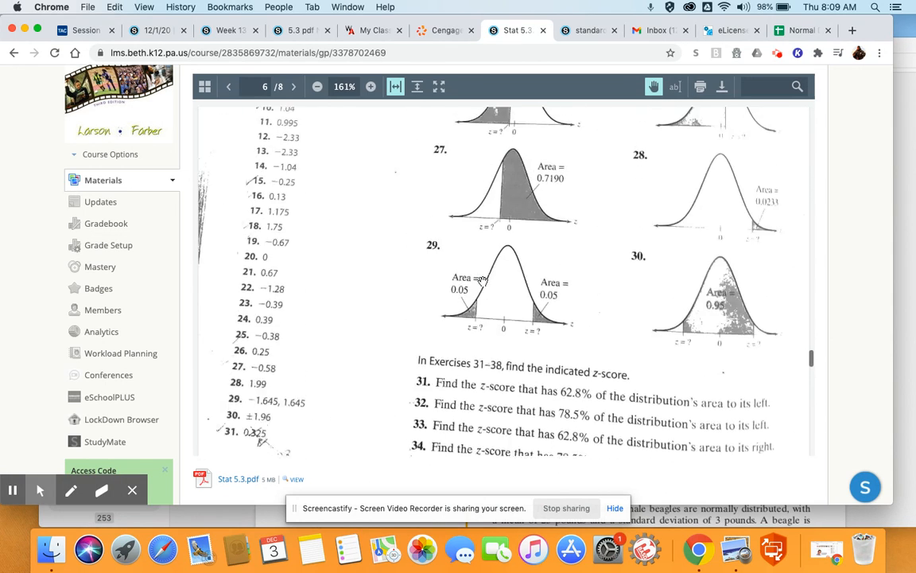
scroll(483, 282, "up", 20)
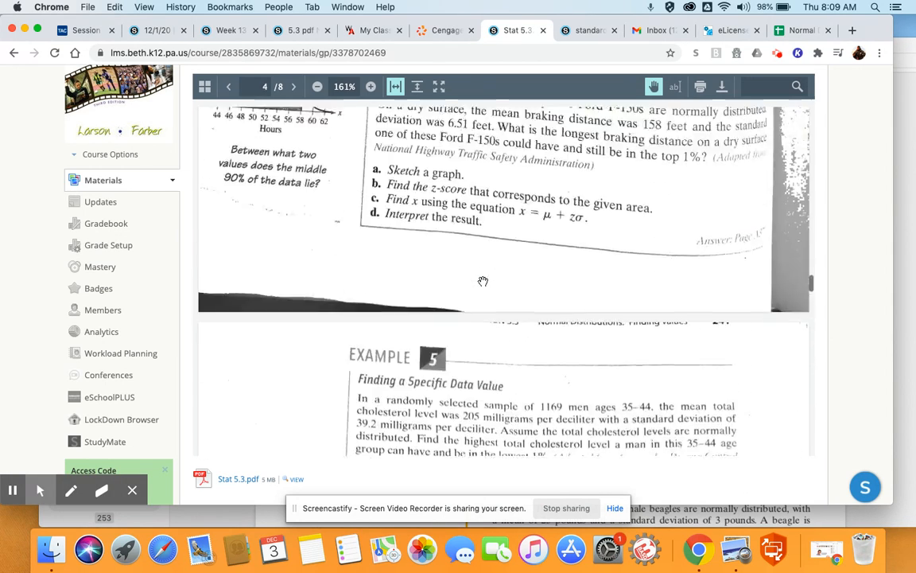
scroll(483, 282, "up", 10)
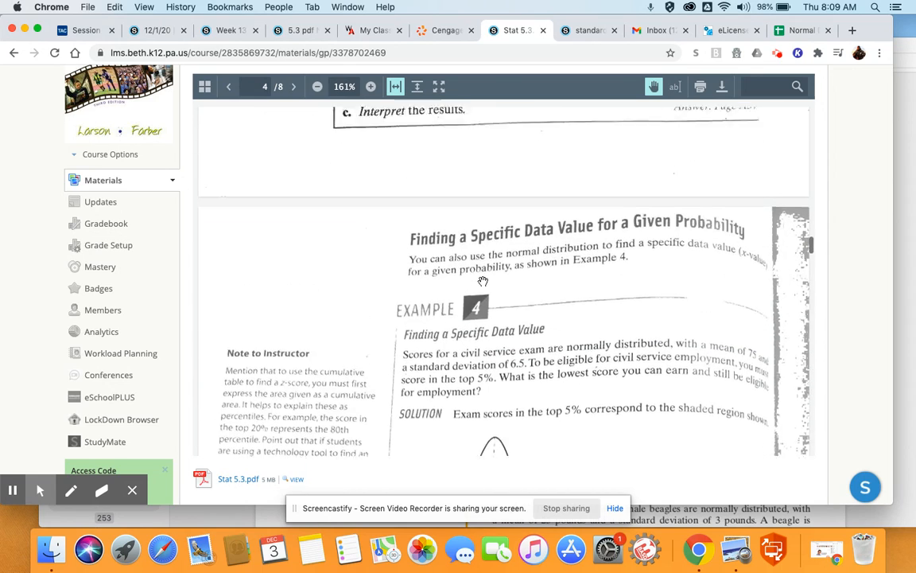
Step: Switch to the Elementary Statistics textbook in Preview and open page 260 to examine Example 4 on finding a specific data value
left_click(902, 50)
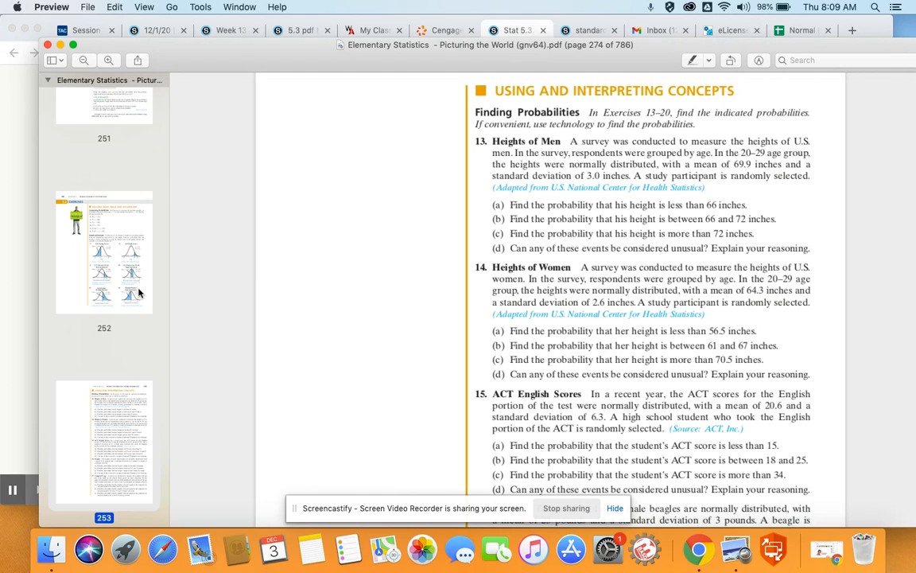
scroll(132, 279, "down", 3)
scroll(139, 293, "down", 5)
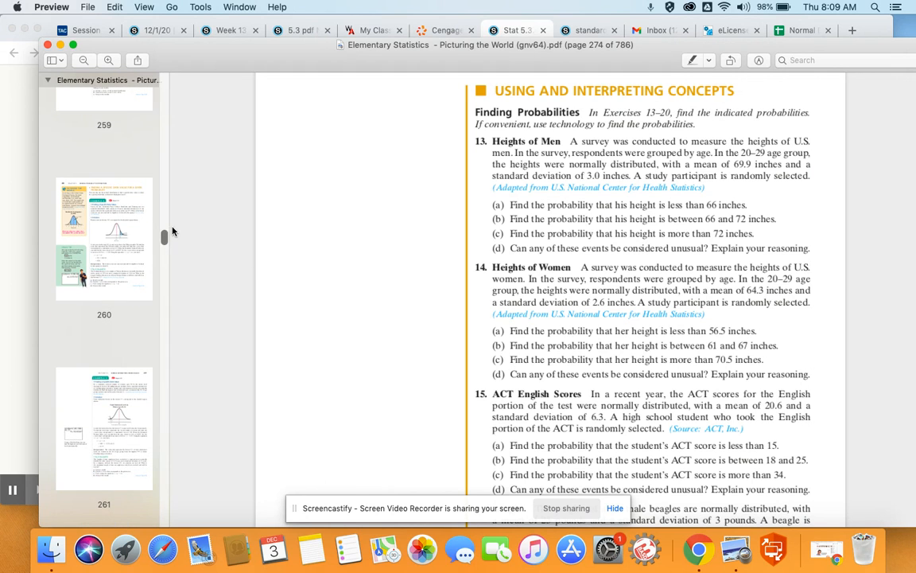
left_click(146, 211)
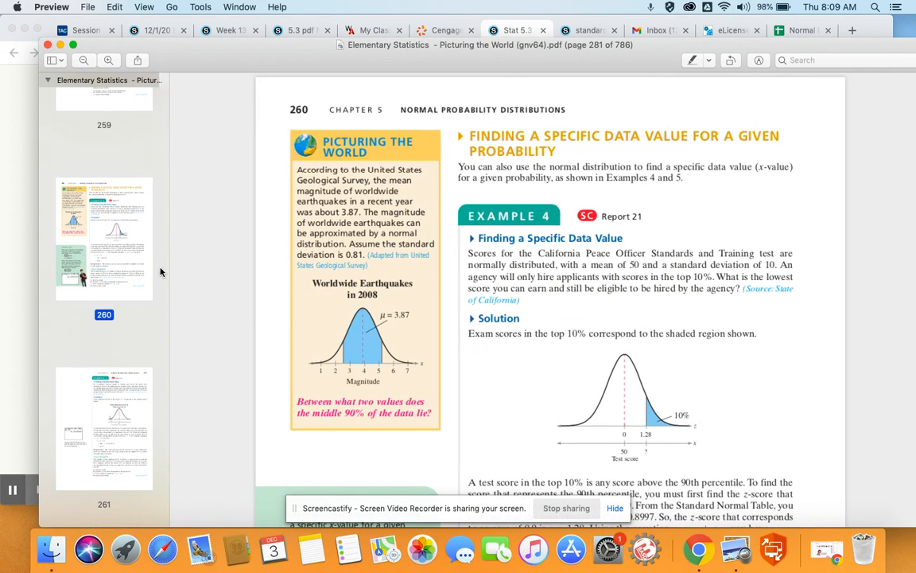
scroll(530, 322, "down", 5)
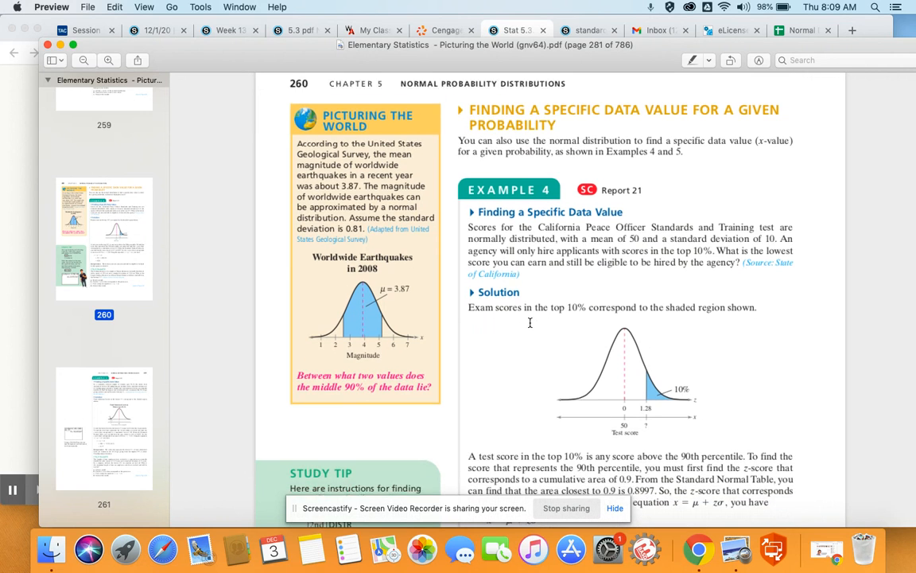